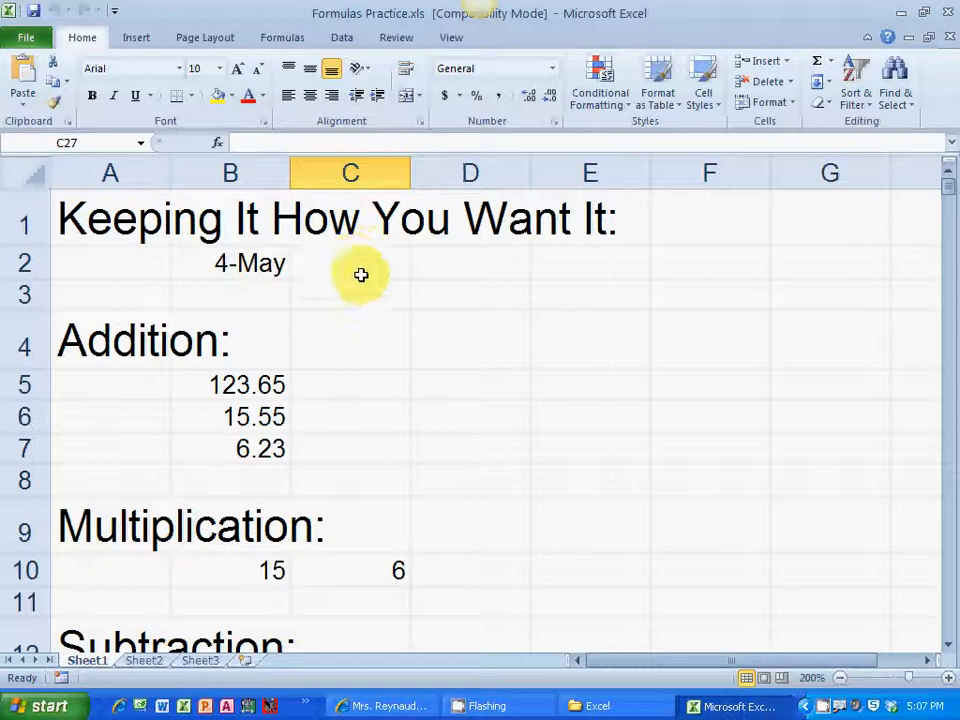
Enter April 4 in cell C2 as an ordinary date entry
click(371, 262)
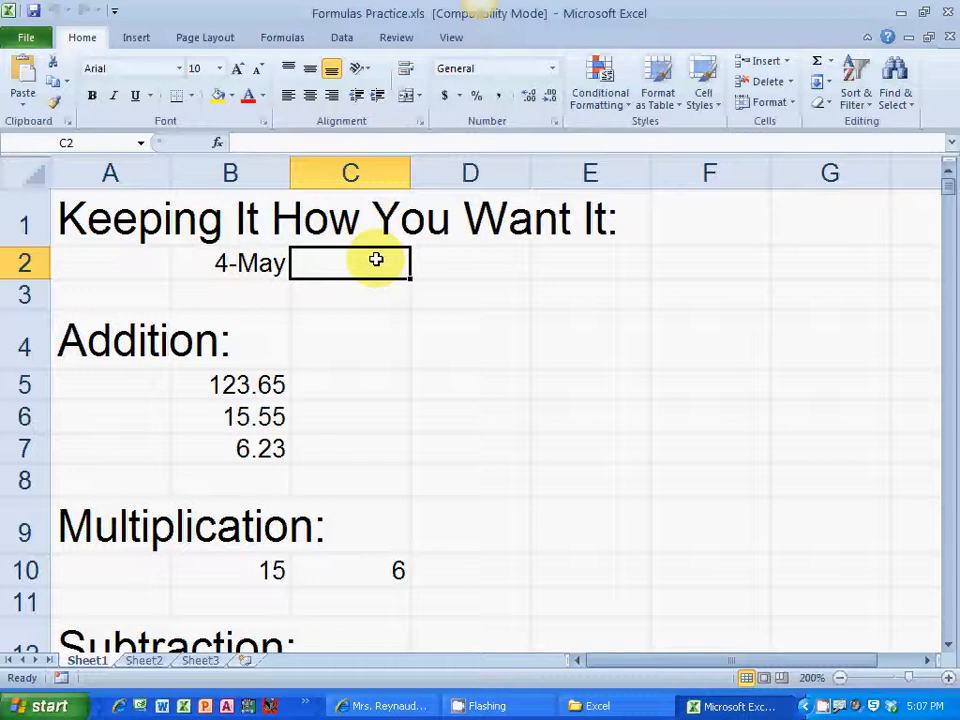
text(April )
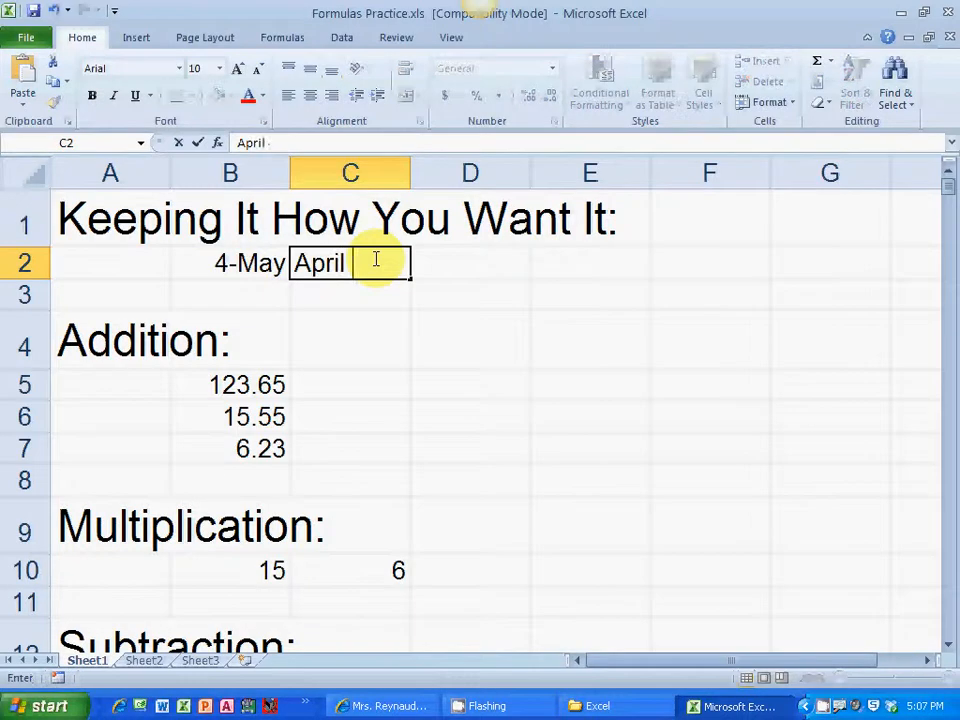
text(4)
key(Tab)
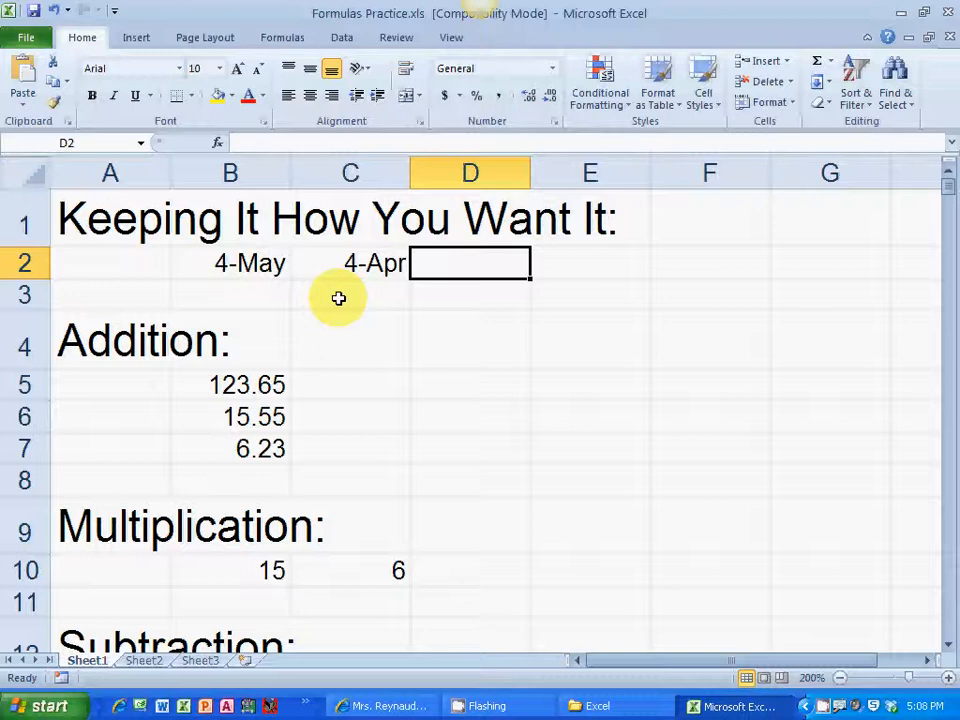
Enter April 4 in cell D2 as literal text by prefixing it with an apostrophe
text(')
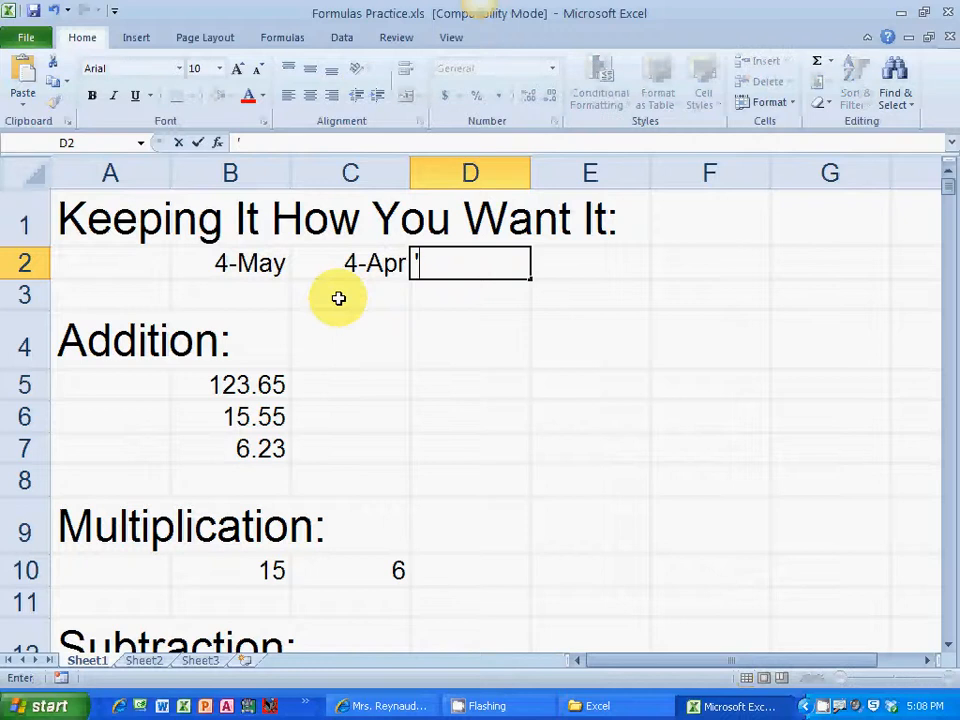
text(Apr)
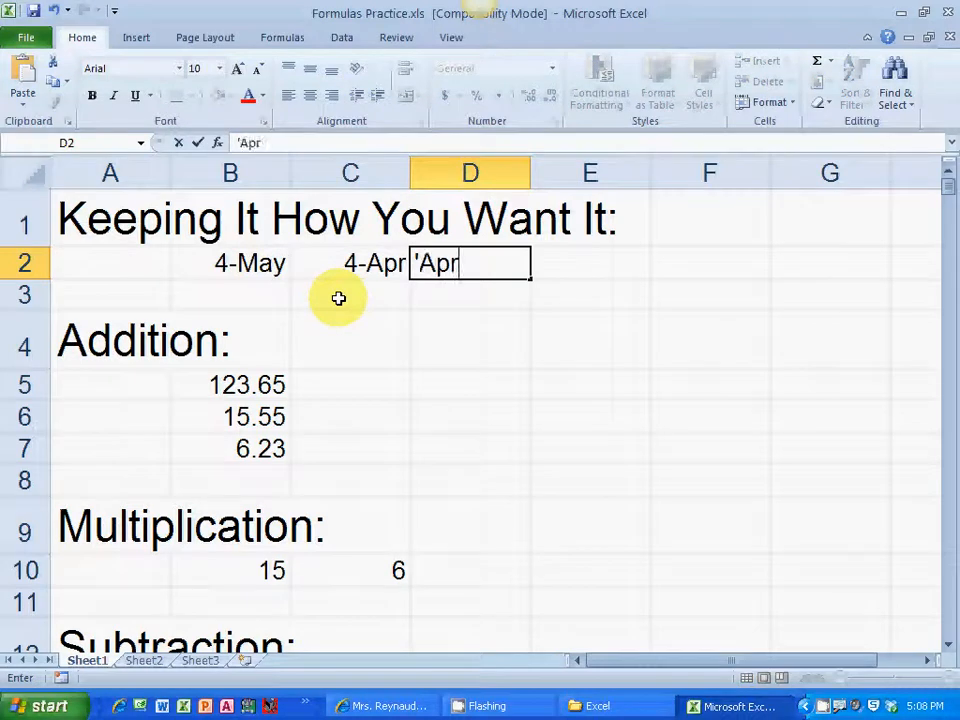
text(il 4)
key(Tab)
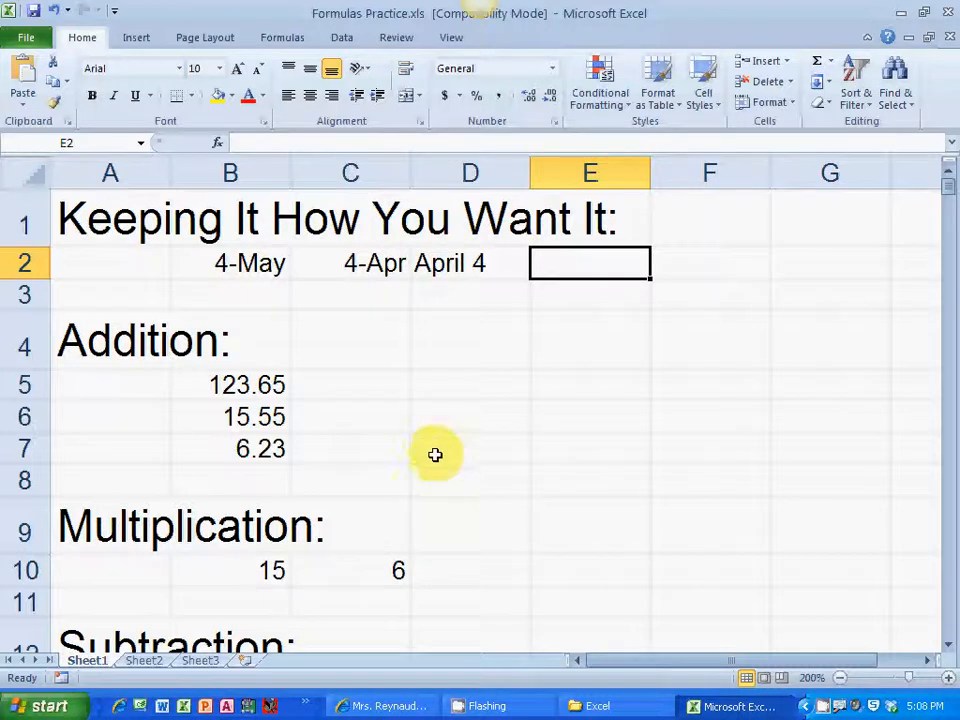
Enter the formula =SUM(B5:B7) in cell B8 to total the numbers under Addition
click(259, 478)
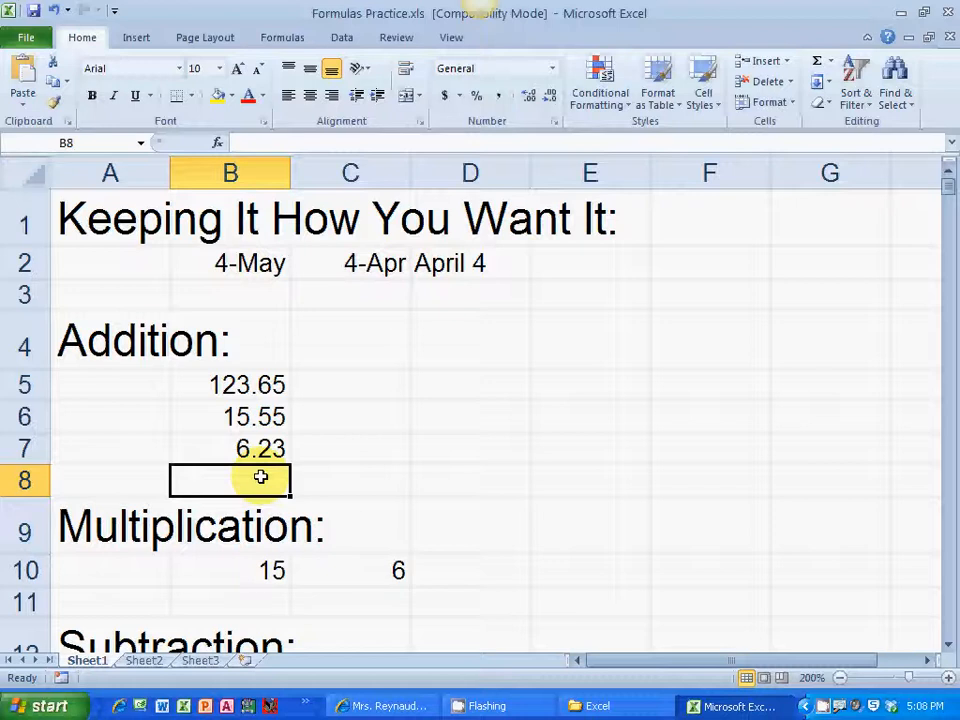
text(=)
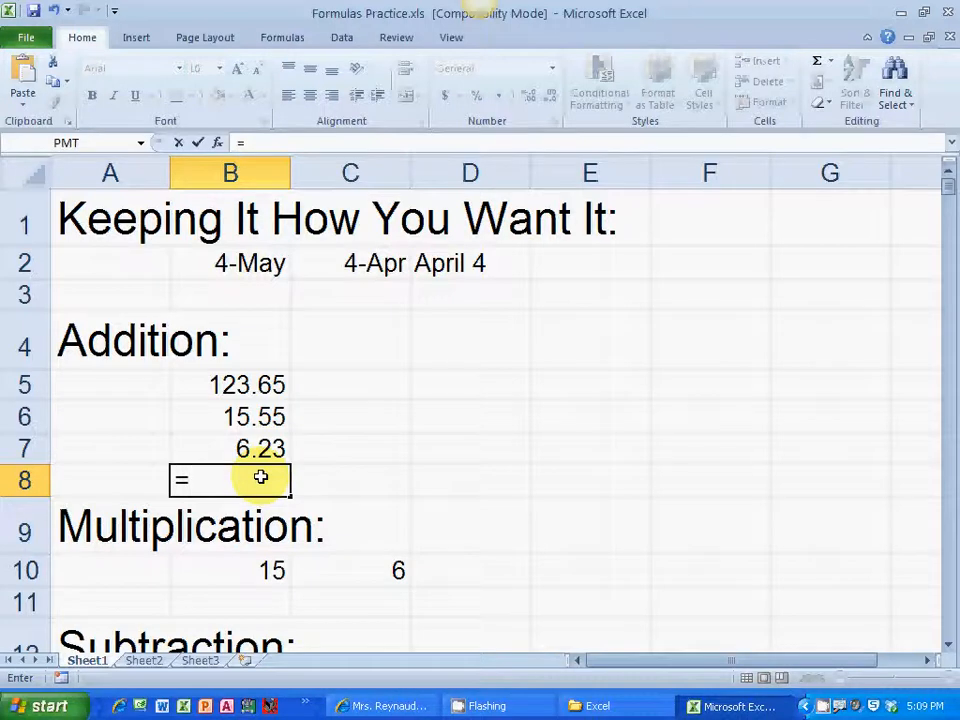
text(SUM)
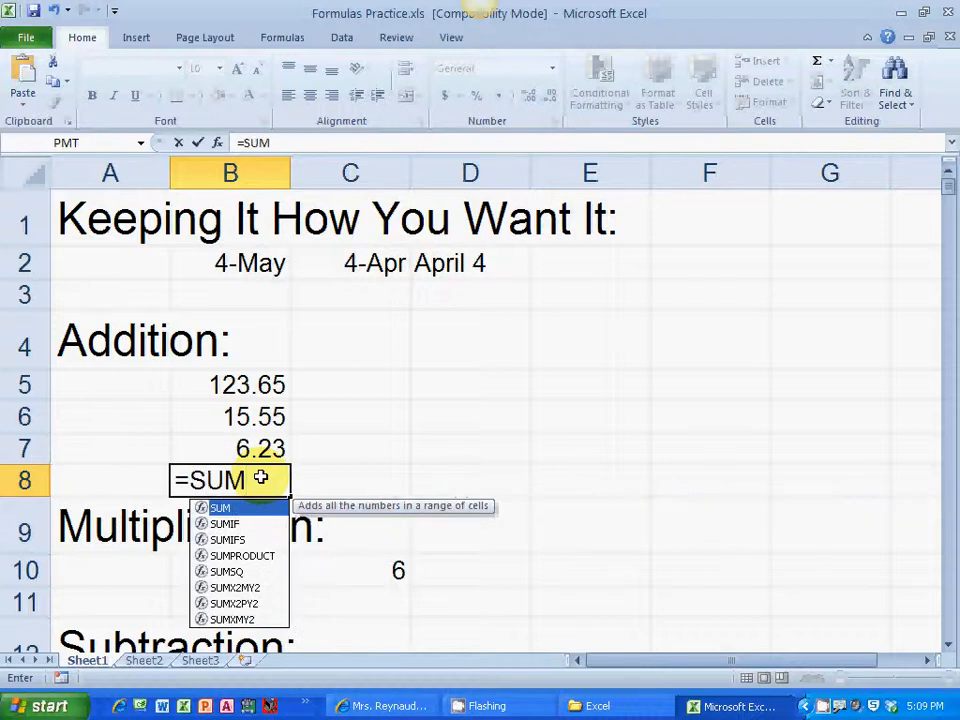
double_click(213, 508)
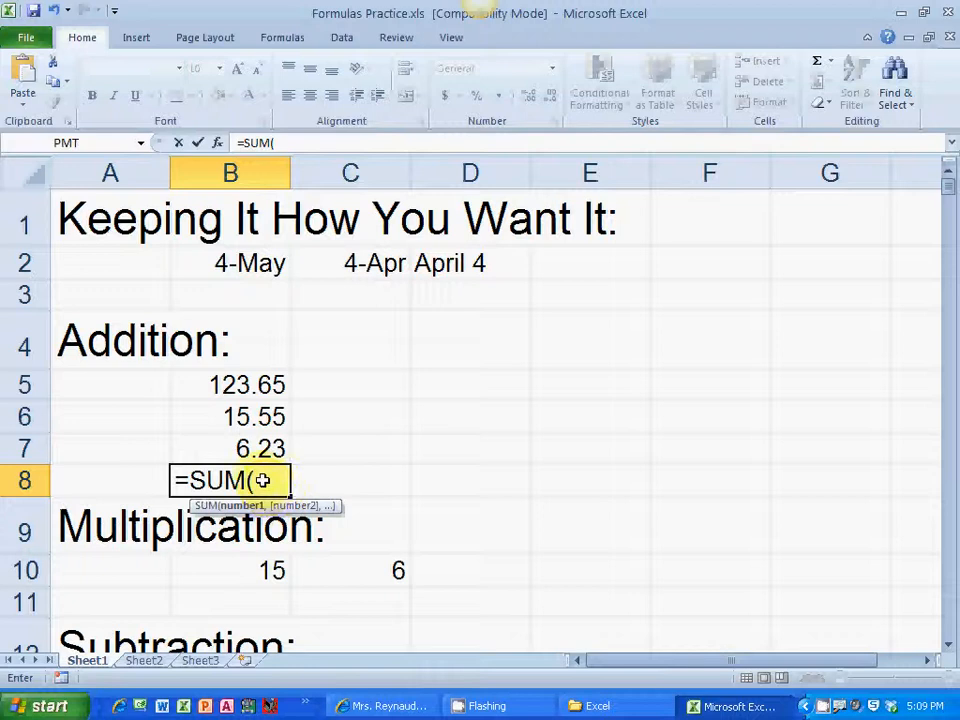
drag(227, 384, 222, 444)
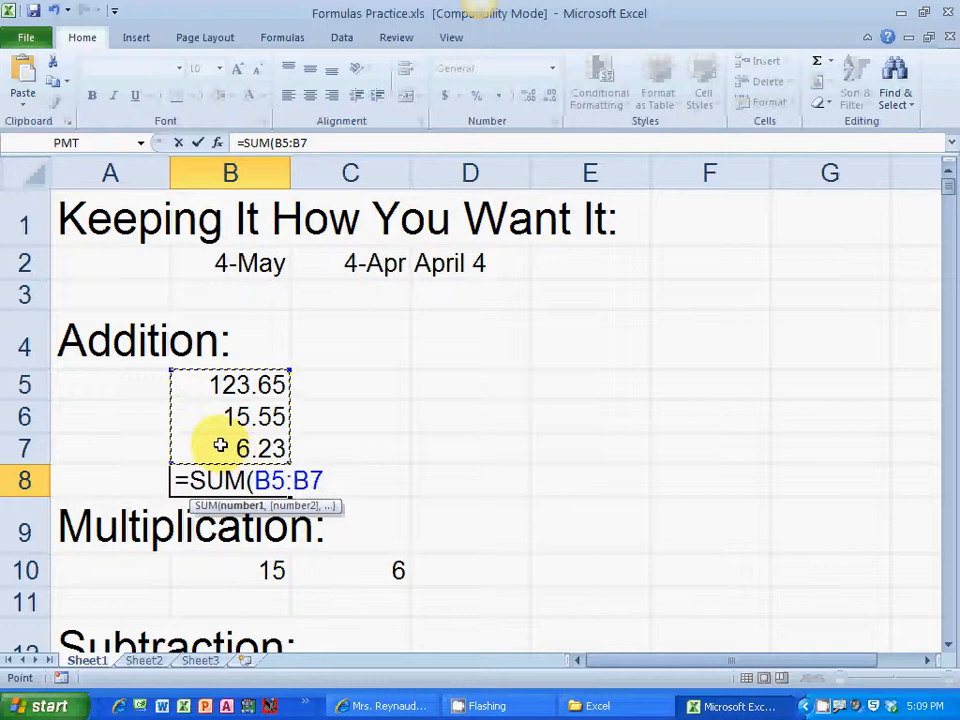
text())
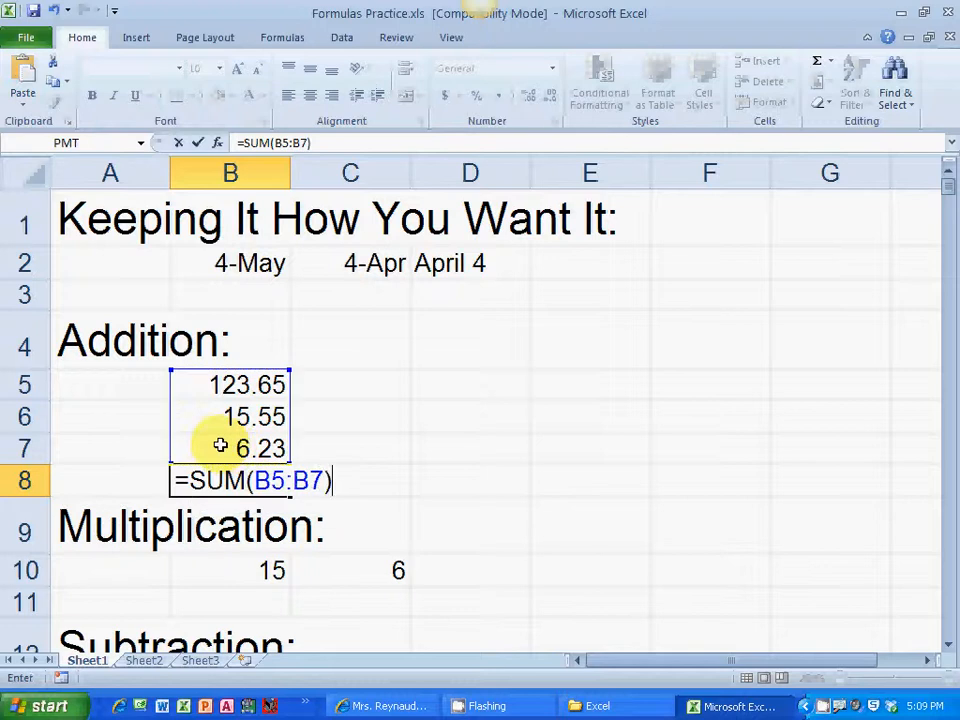
key(Tab)
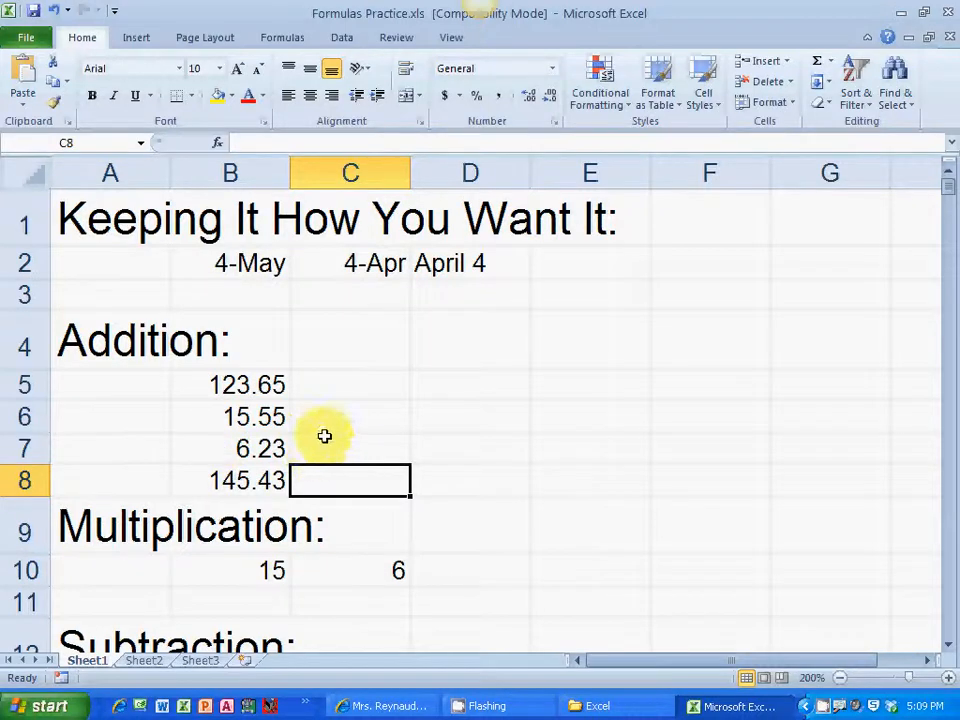
Clear cell B8 and total B5:B7 there with AutoSum instead, checking the resulting formula
click(224, 483)
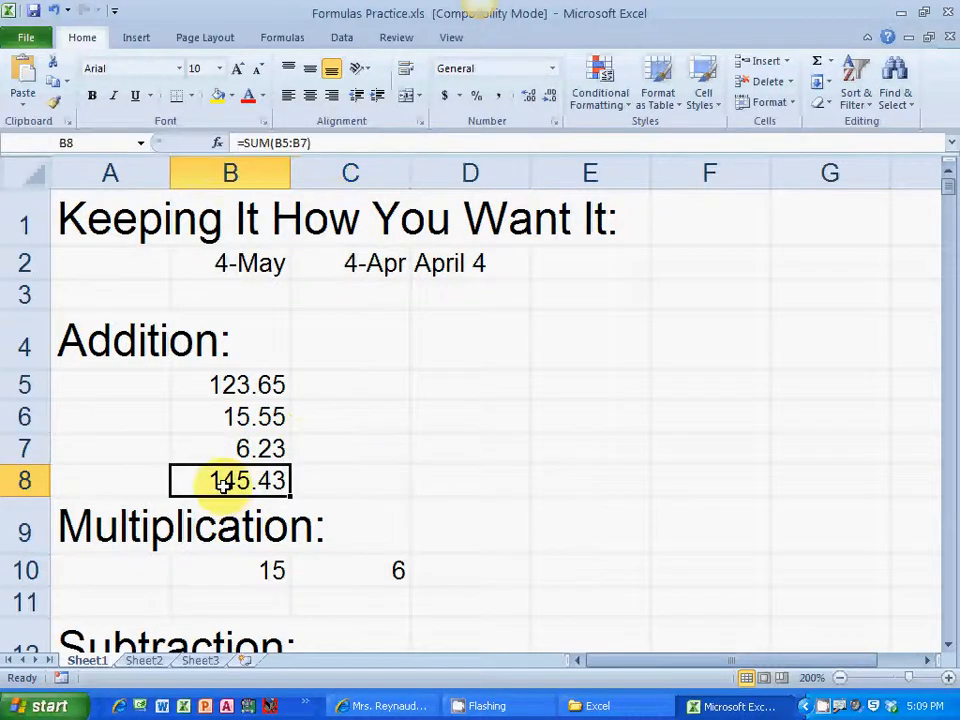
key(Delete)
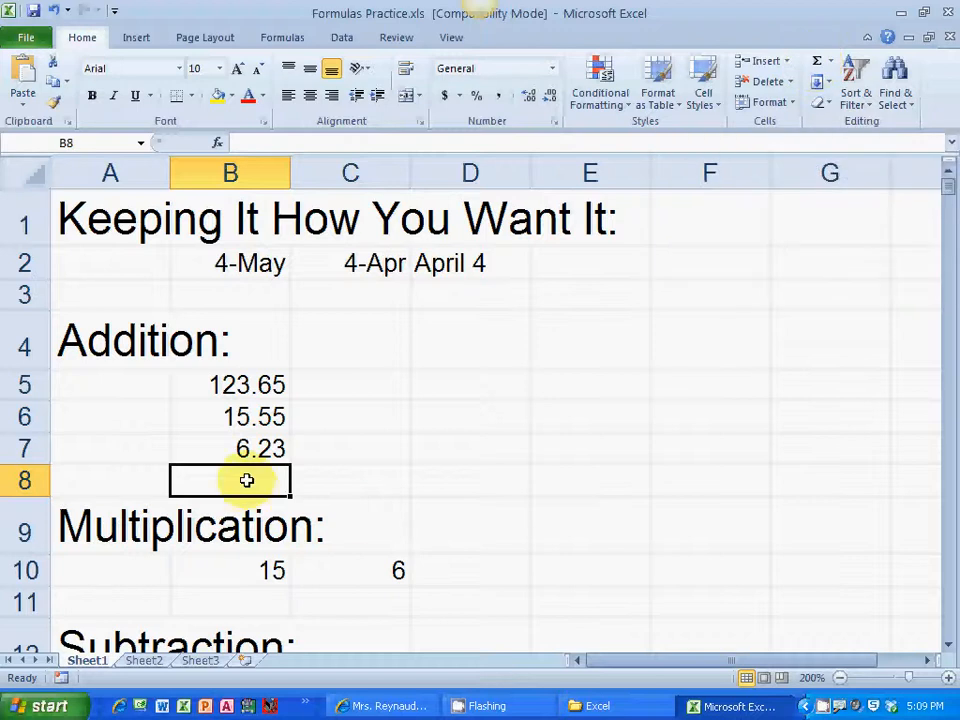
click(816, 62)
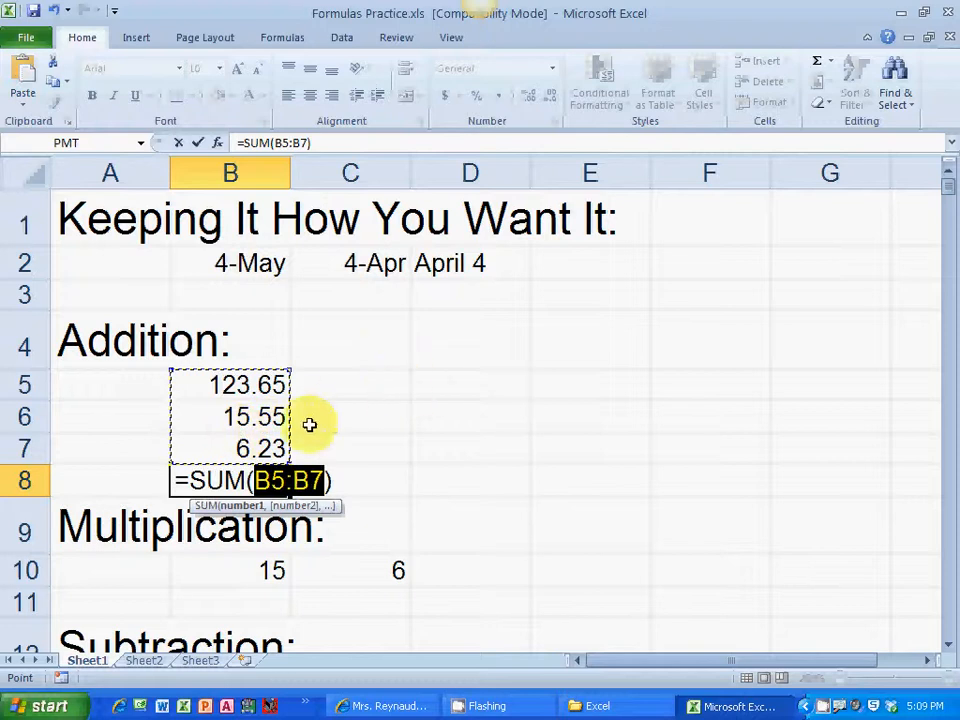
drag(221, 388, 484, 387)
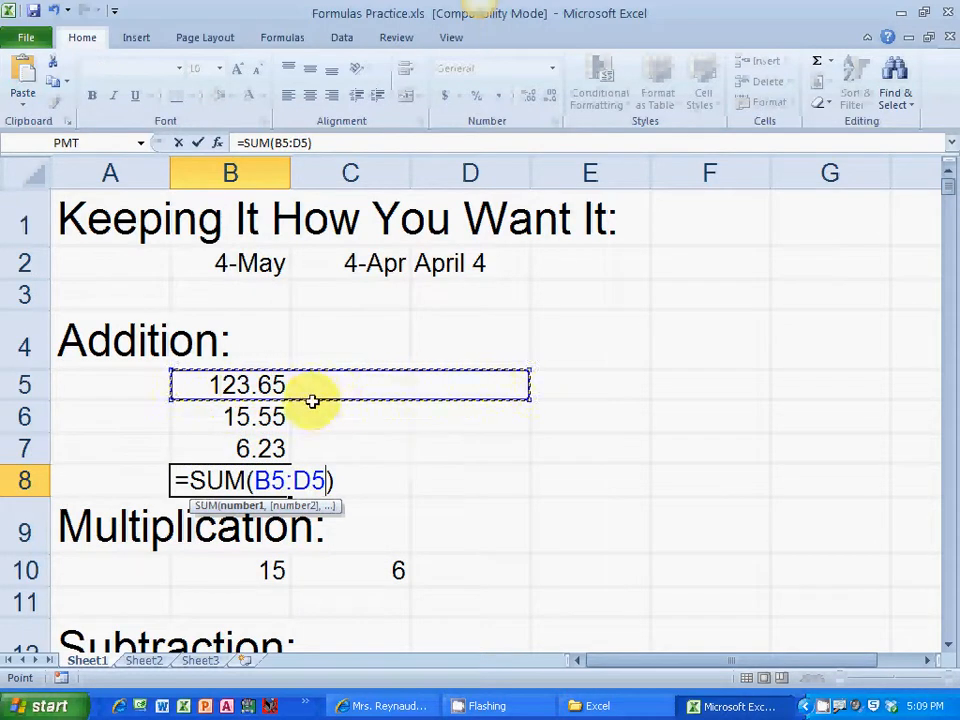
drag(236, 386, 240, 446)
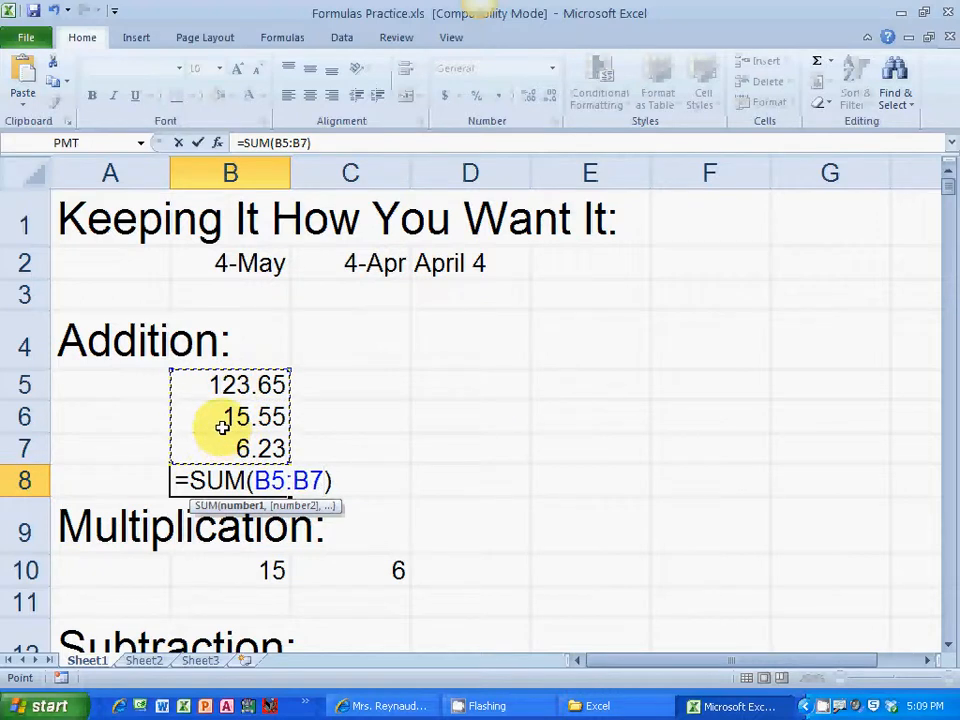
key(Return)
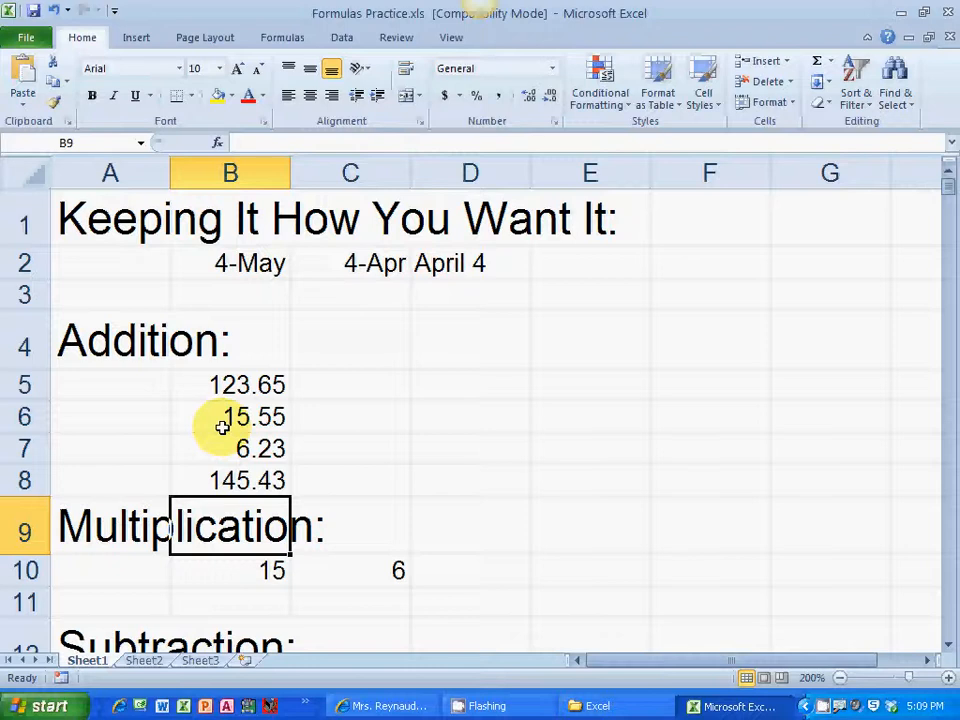
click(284, 479)
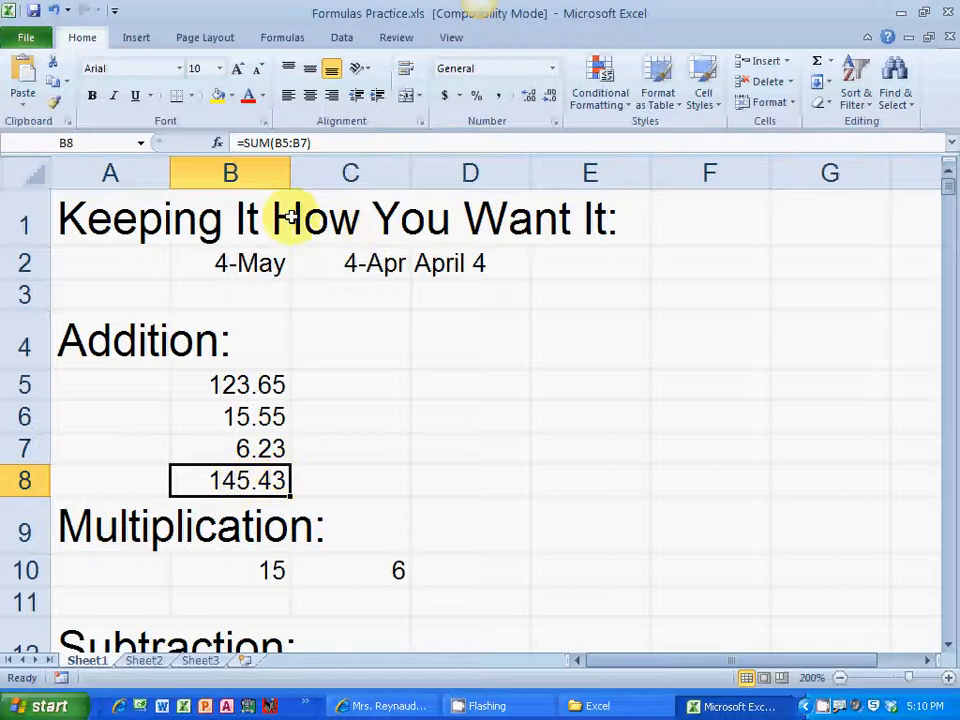
drag(236, 144, 311, 142)
click(312, 142)
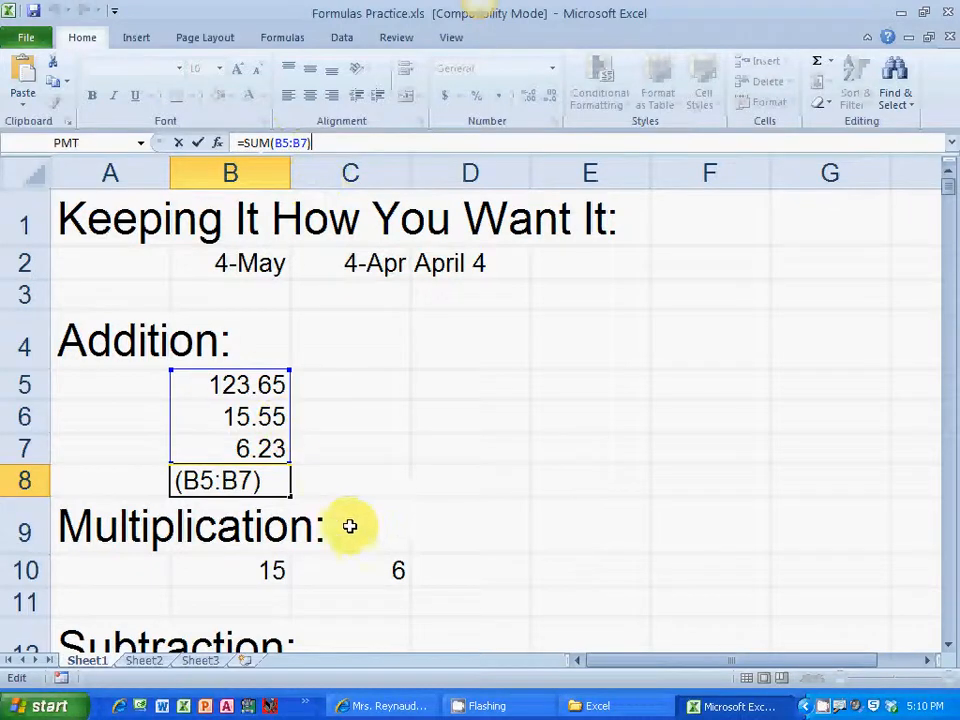
Enter the formula =B10*C10 in cell D10 to multiply the two numbers under Multiplication, and check it
click(505, 578)
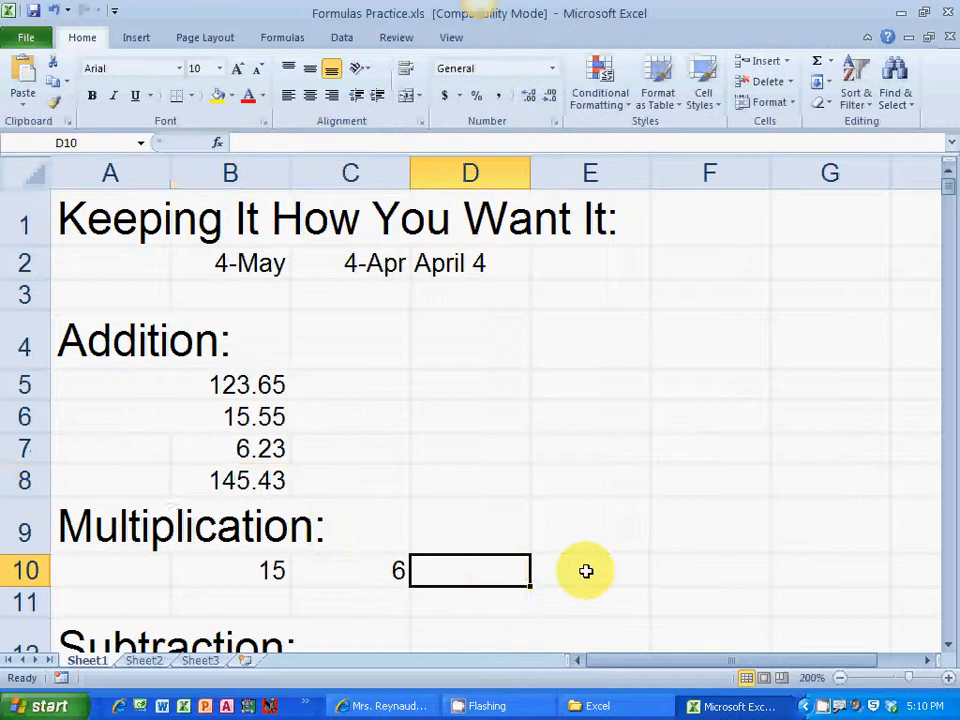
scroll(590, 548, down, 1)
scroll(588, 546, down, 1)
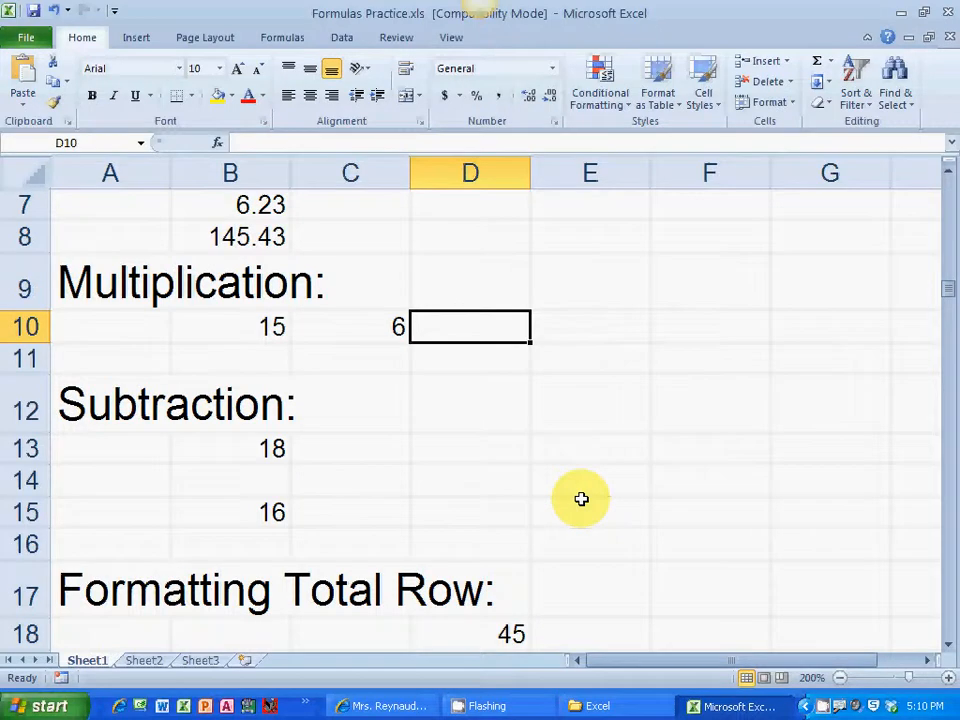
text(=)
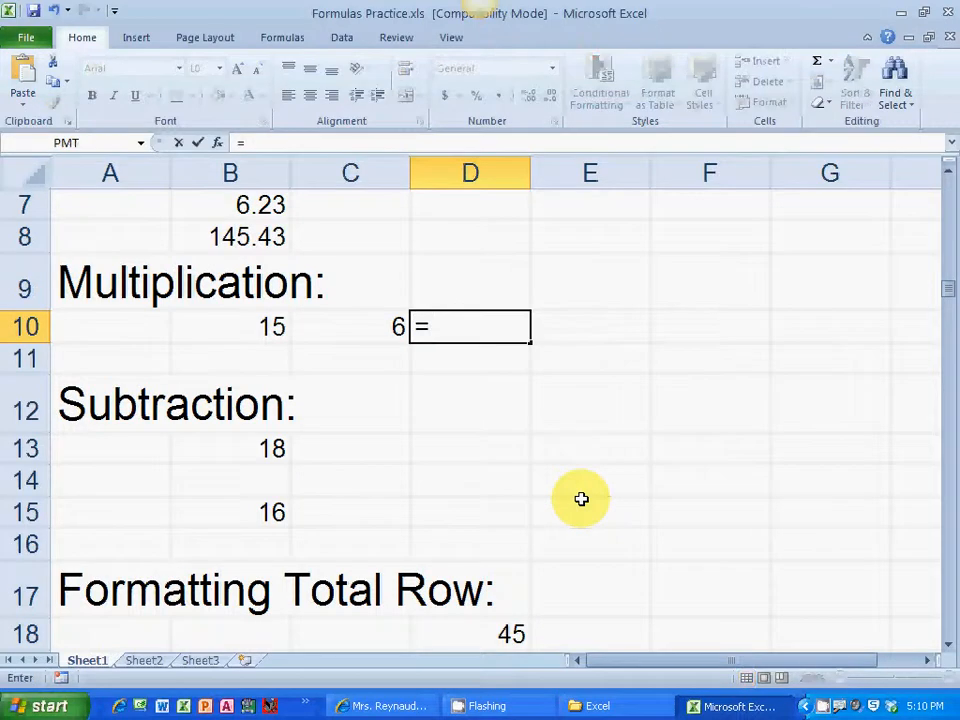
click(272, 330)
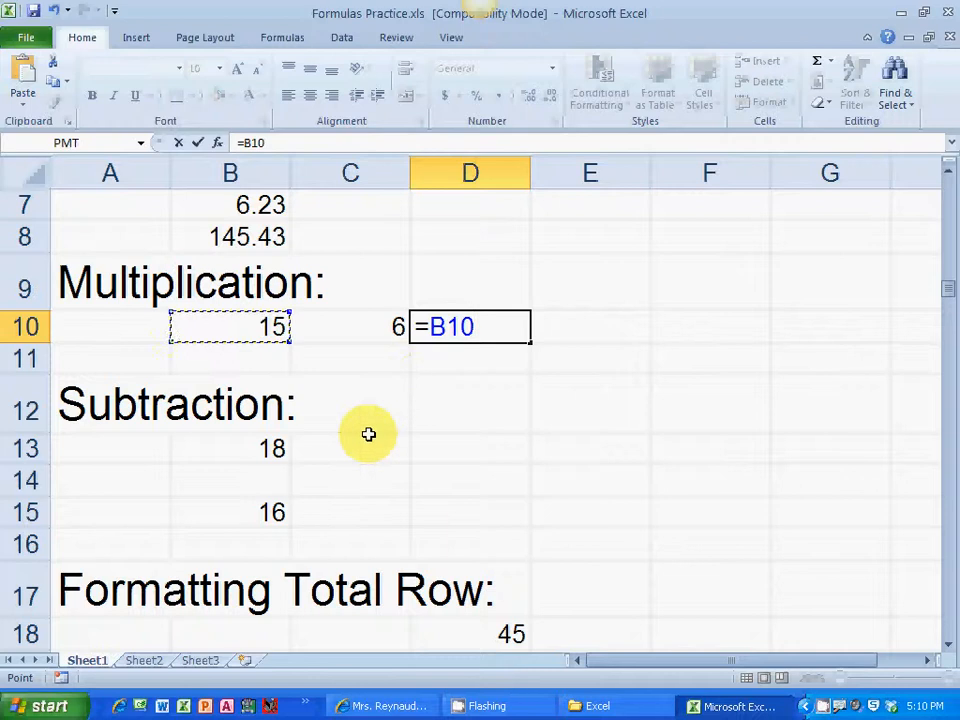
text(*)
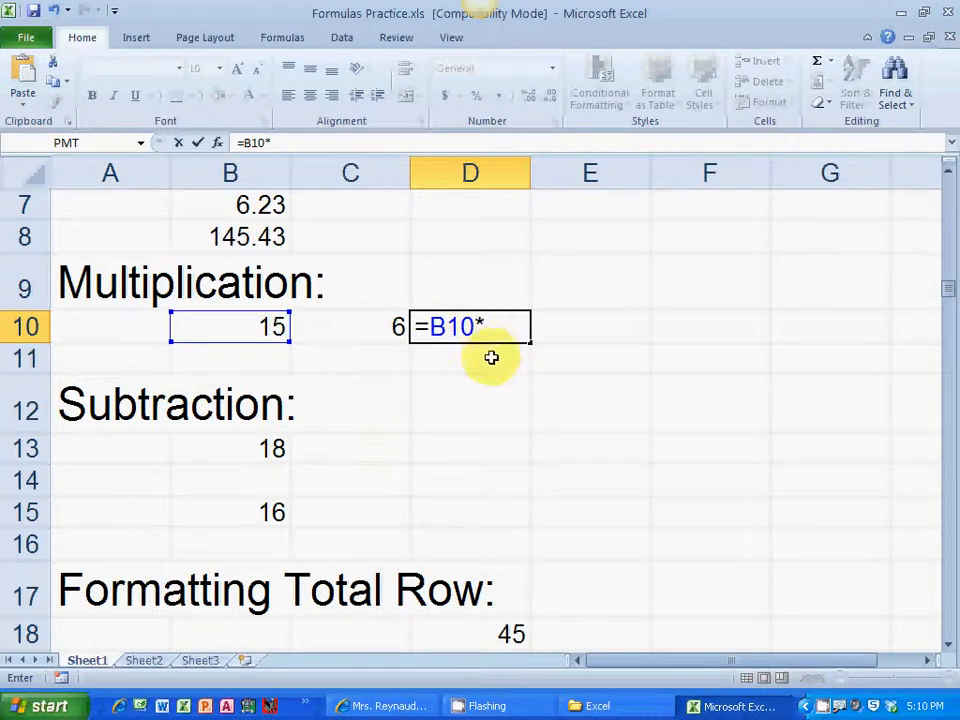
click(377, 333)
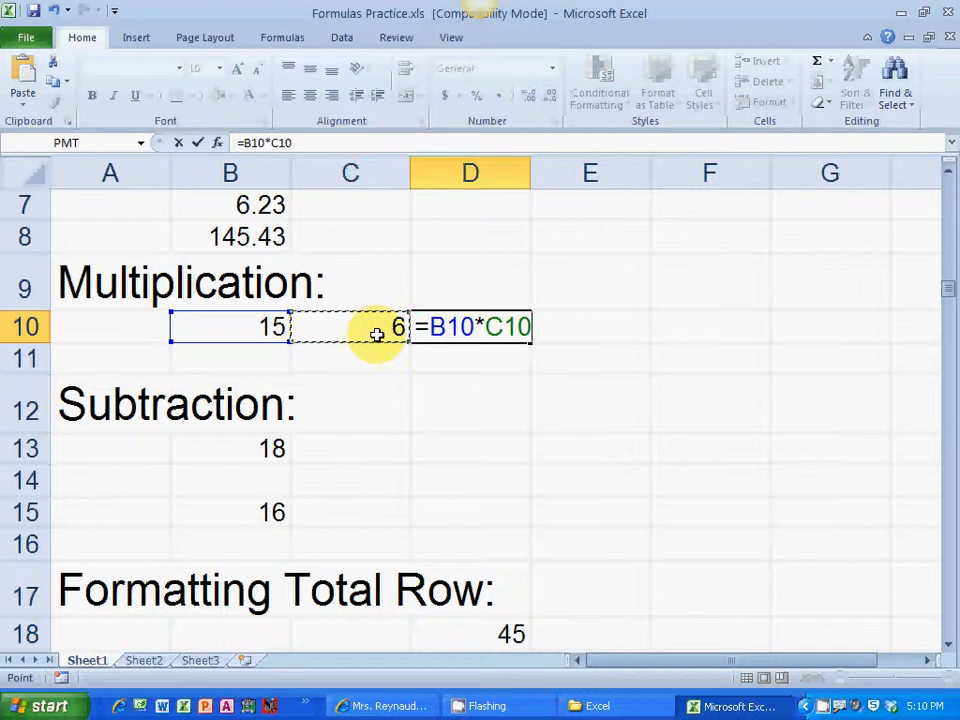
key(Tab)
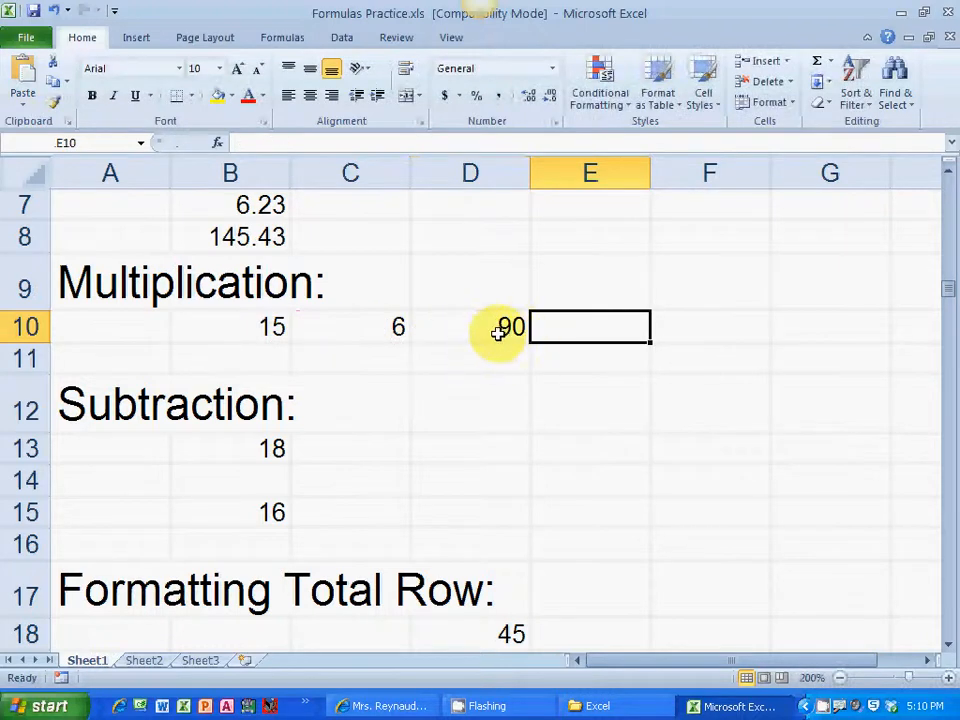
click(469, 341)
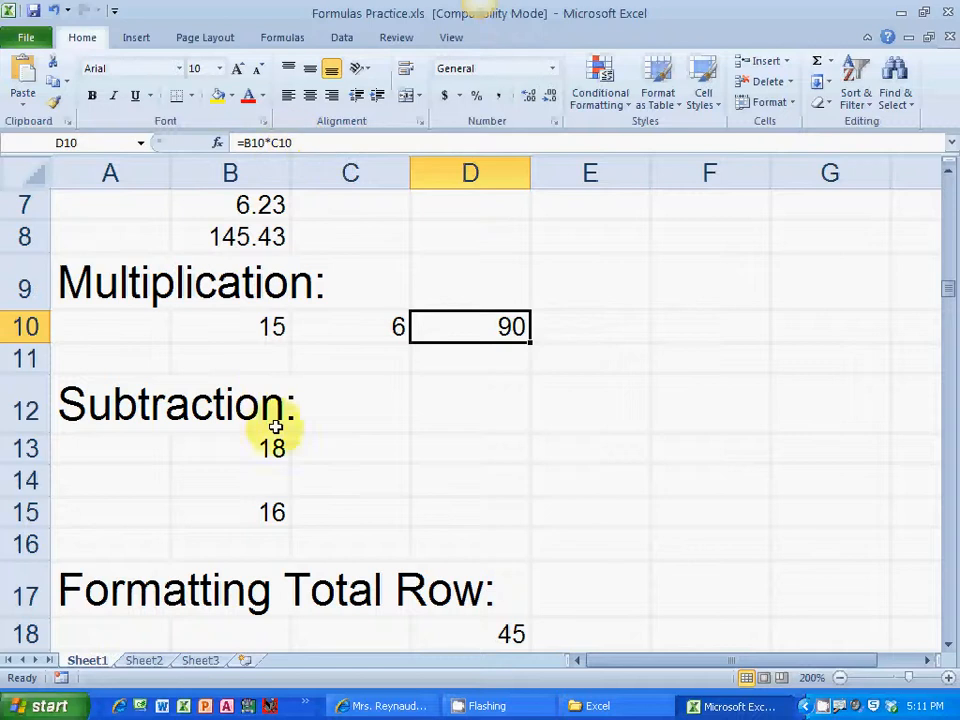
Enter the formula =B13-B15 in cell C14 to subtract the two numbers under Subtraction, and check it
click(356, 488)
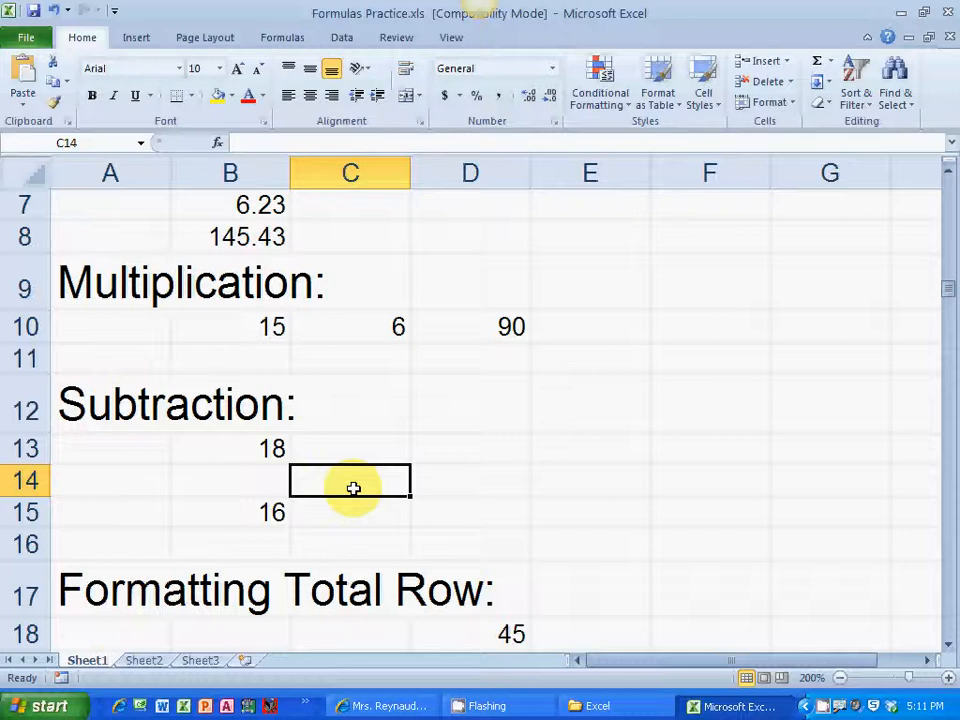
text(=)
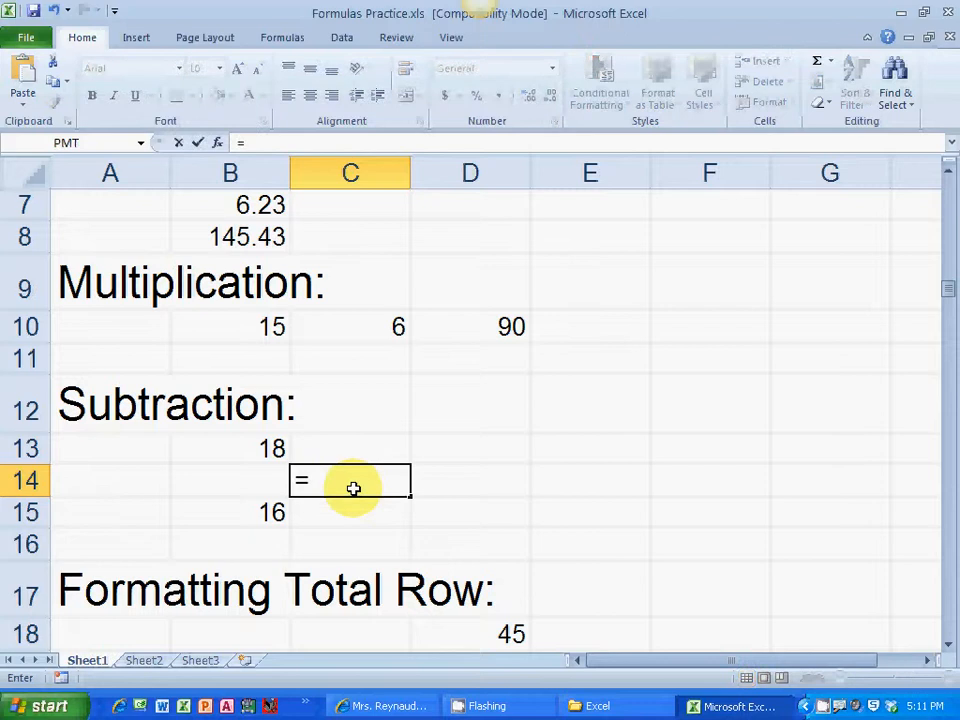
click(257, 452)
text(-)
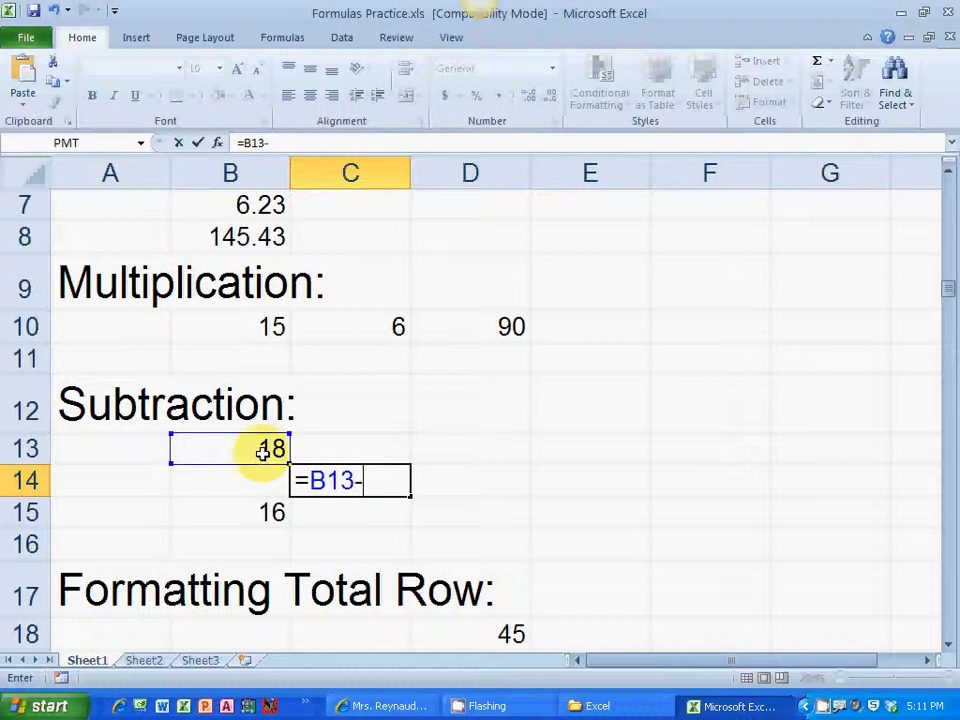
click(230, 506)
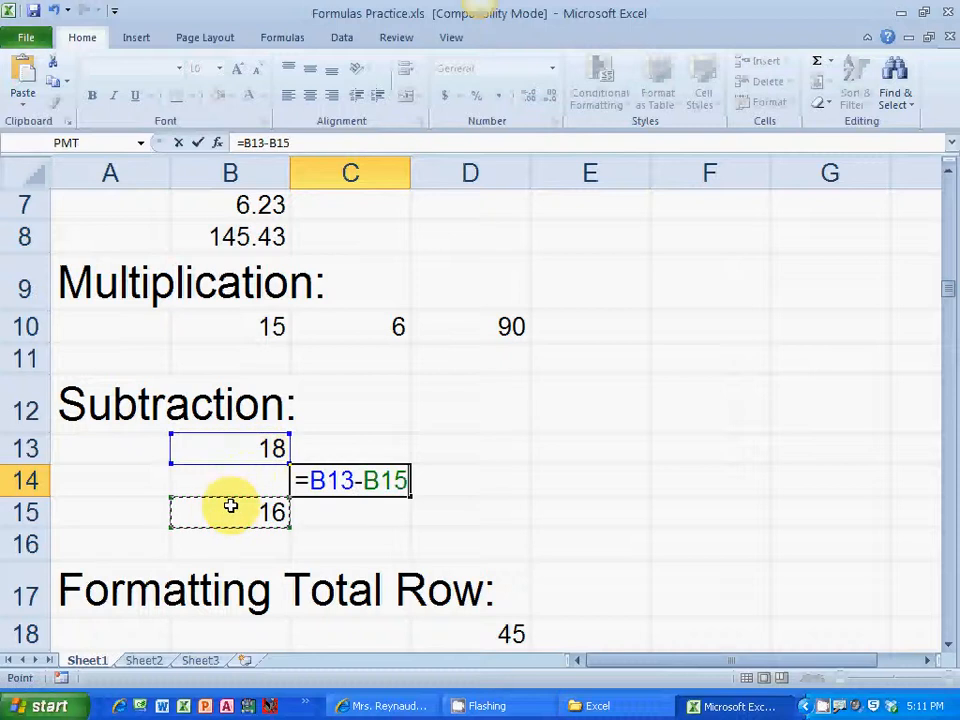
key(Return)
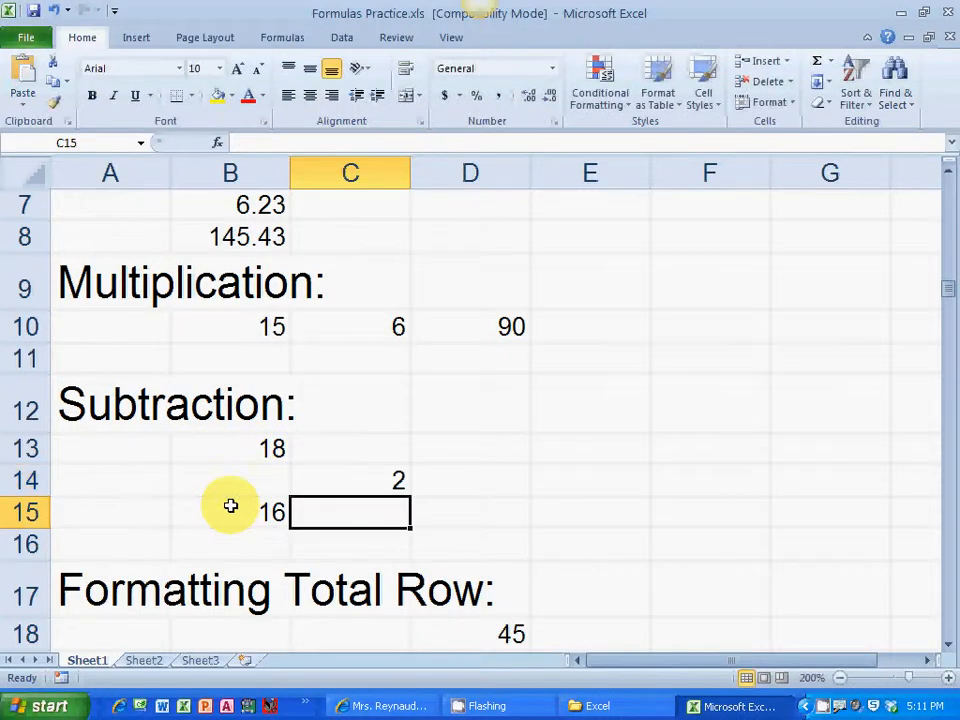
click(358, 485)
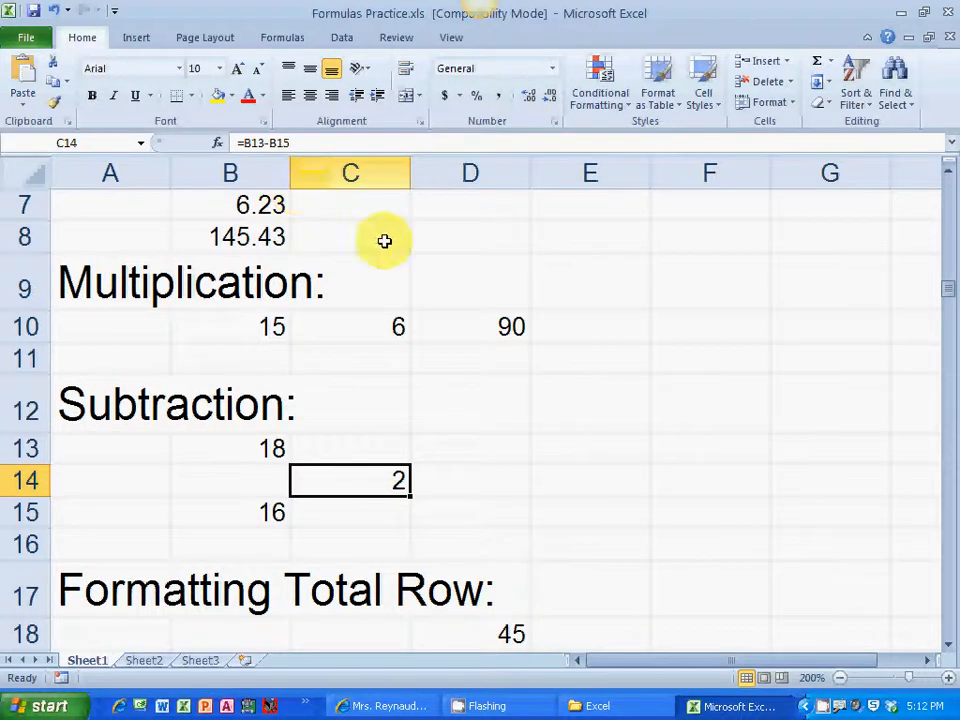
Apply a Top and Double Bottom Border to the TOTALS row across cells A19:D19
scroll(570, 564, down, 3)
scroll(555, 550, up, 1)
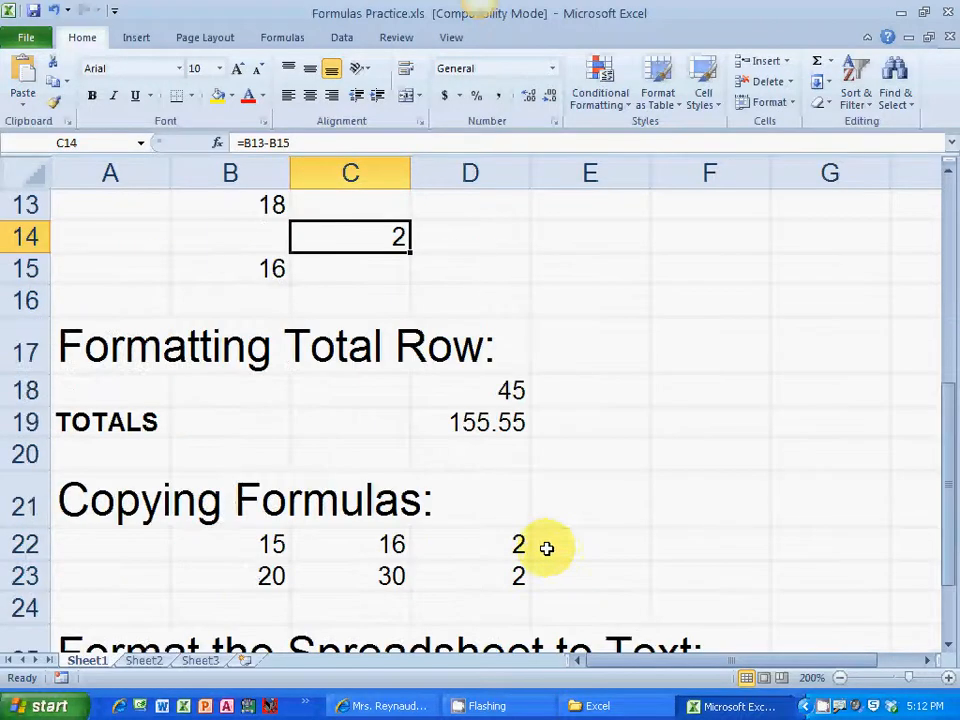
scroll(455, 472, down, 1)
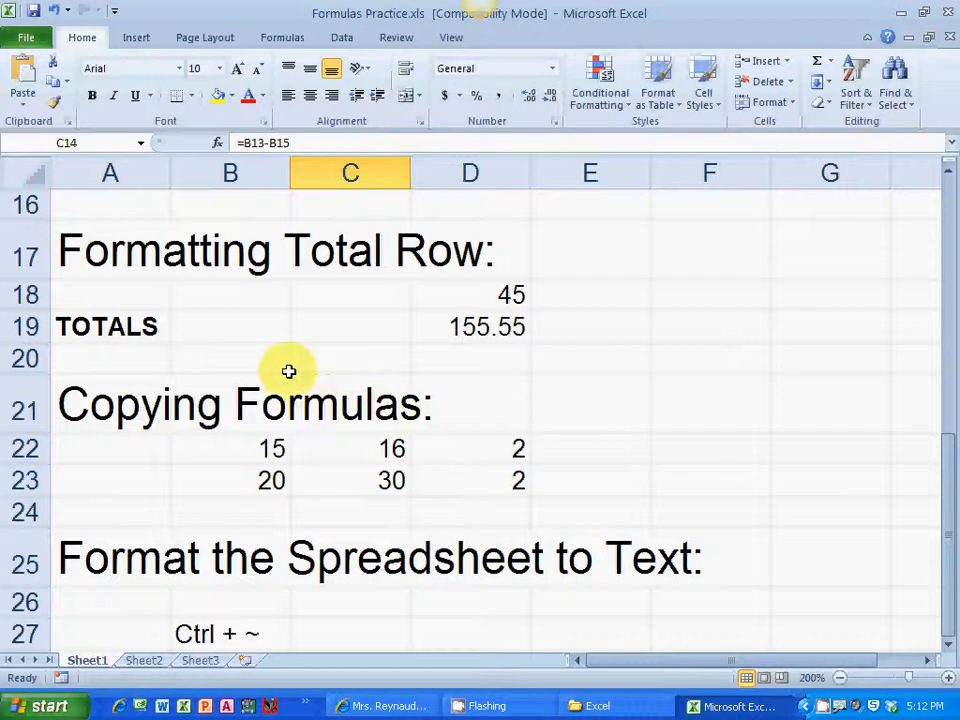
click(84, 326)
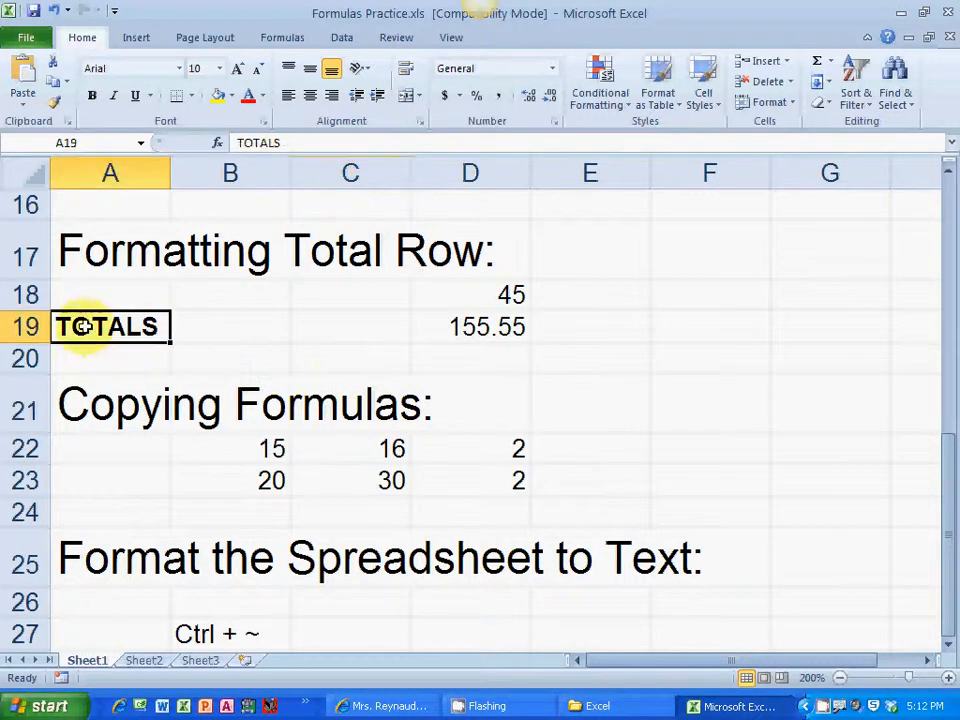
drag(84, 326, 504, 326)
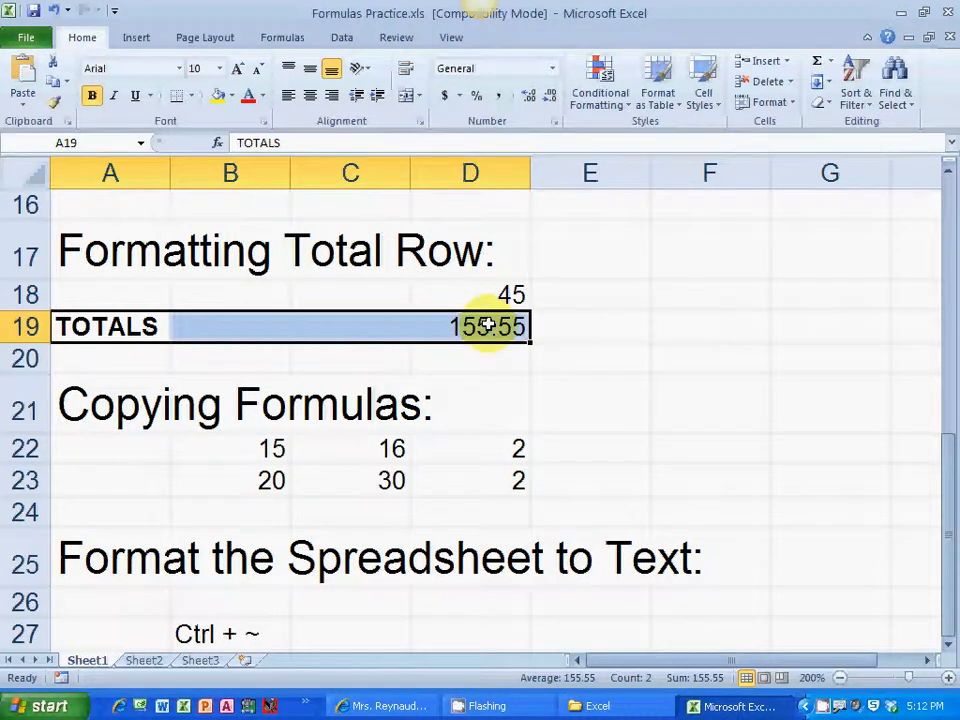
click(191, 97)
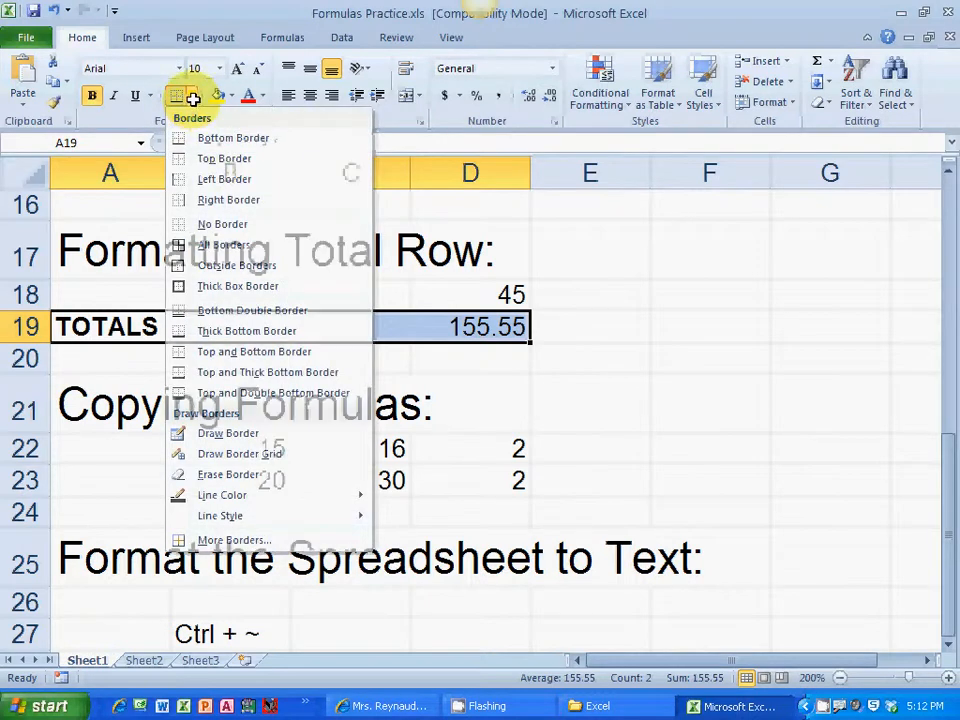
click(184, 100)
click(188, 98)
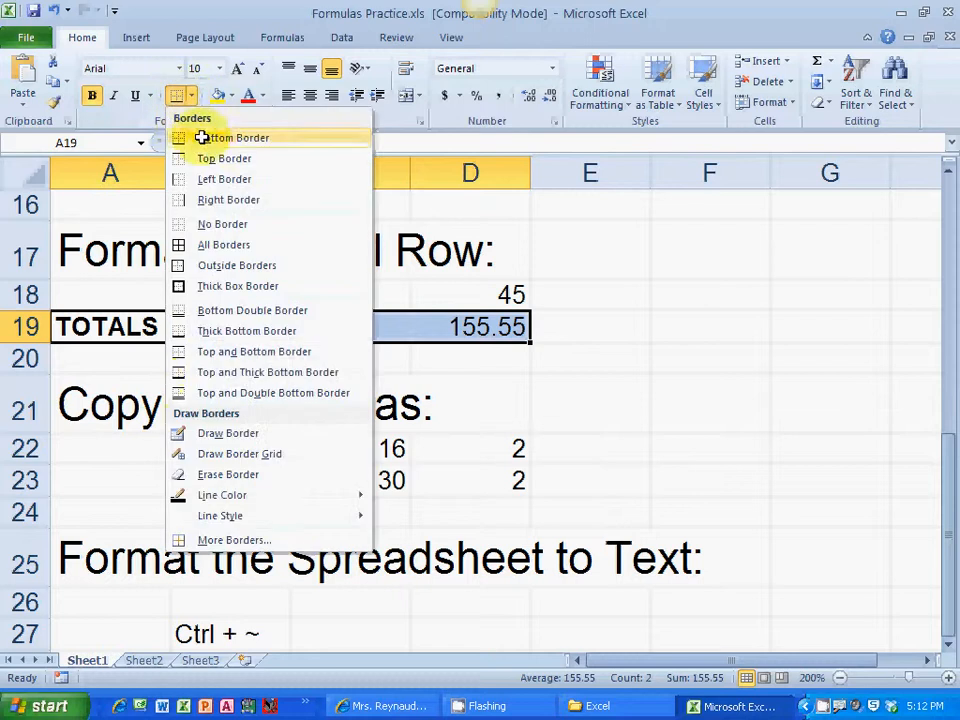
click(208, 393)
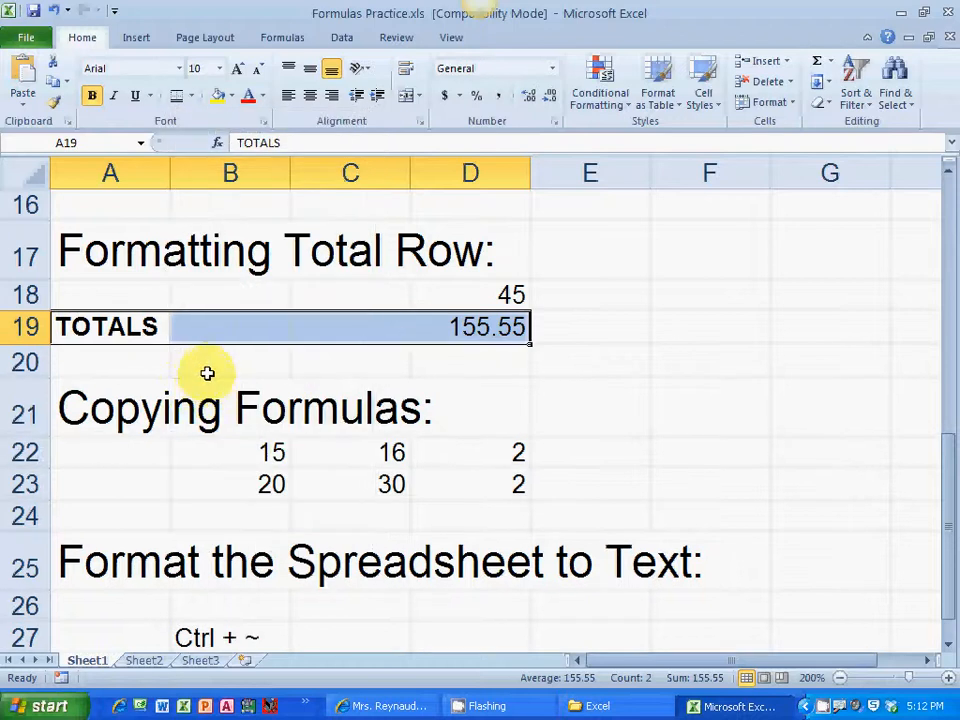
click(613, 330)
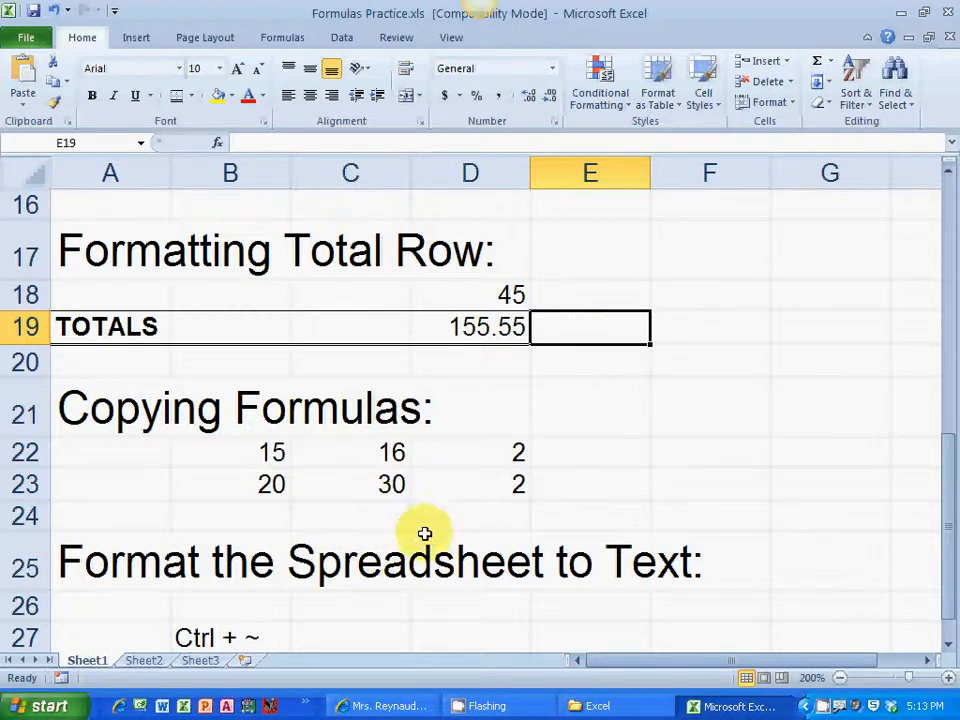
Enter the formula =B22+B23 in cell B24 under Copying Formulas, and check it
click(263, 517)
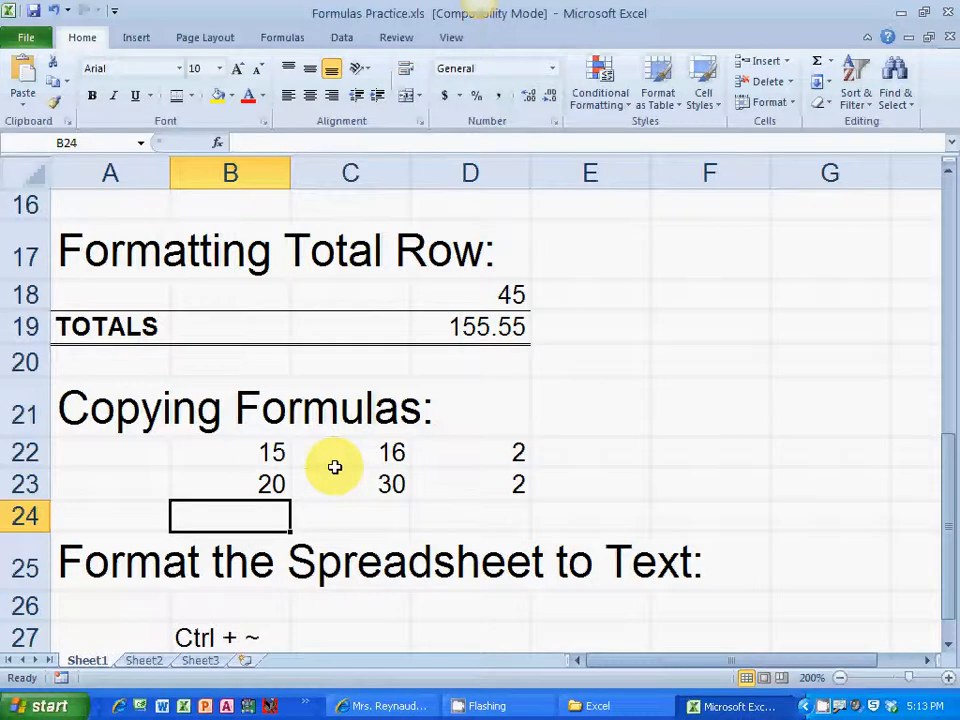
text(=)
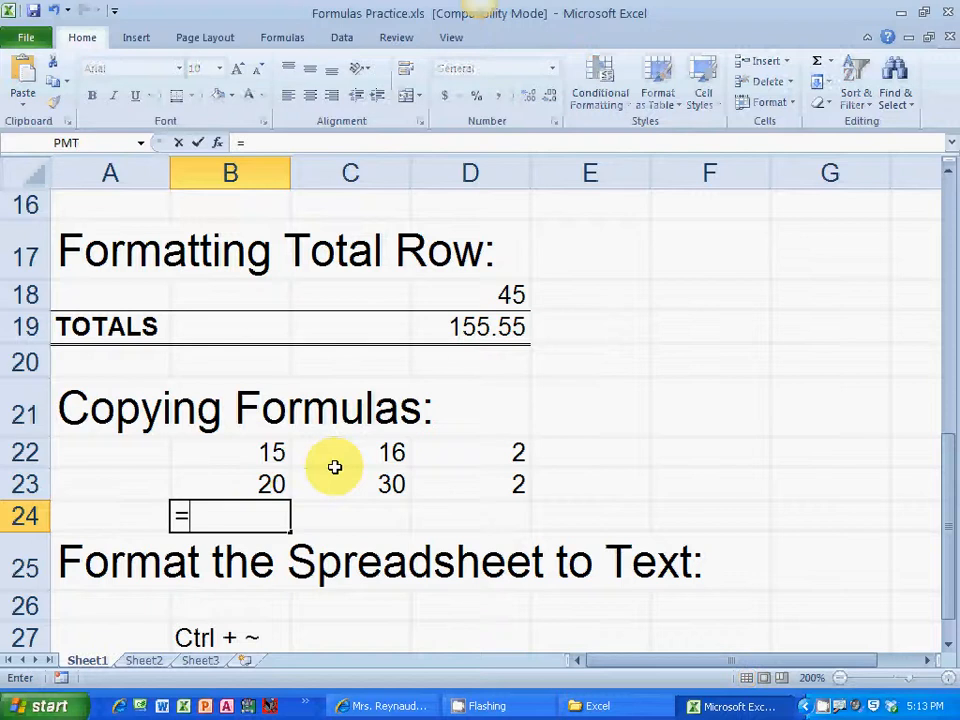
click(255, 459)
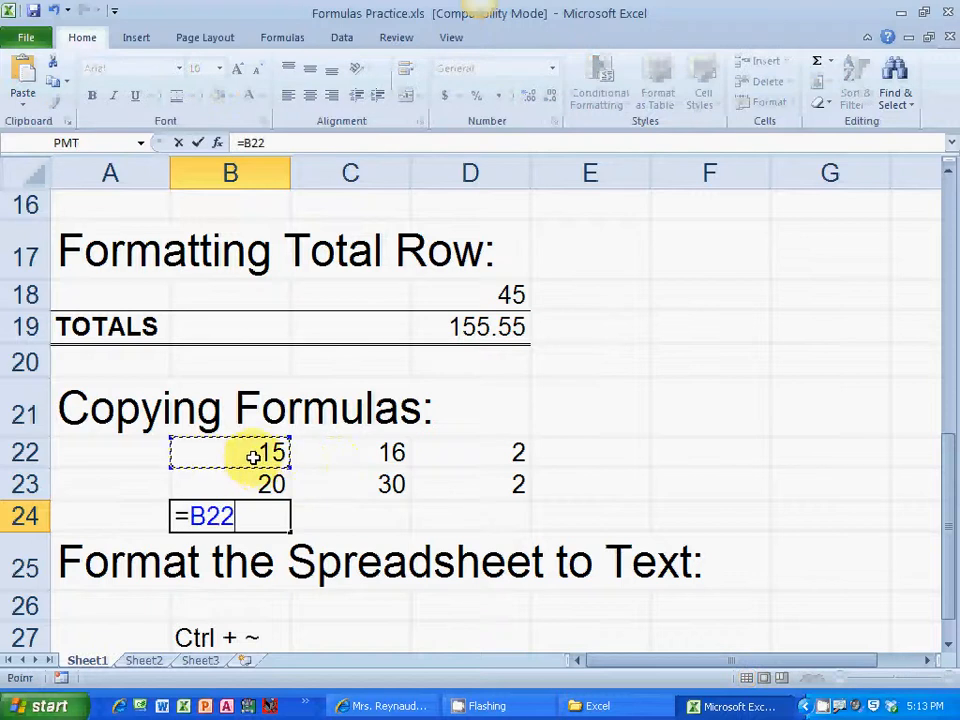
text(+)
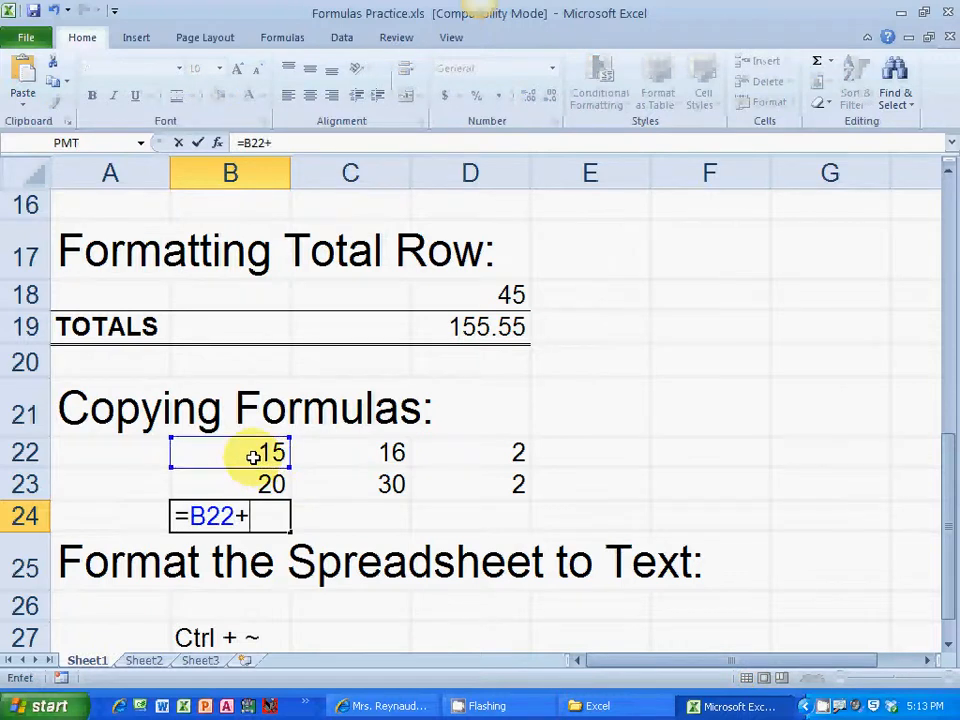
click(255, 480)
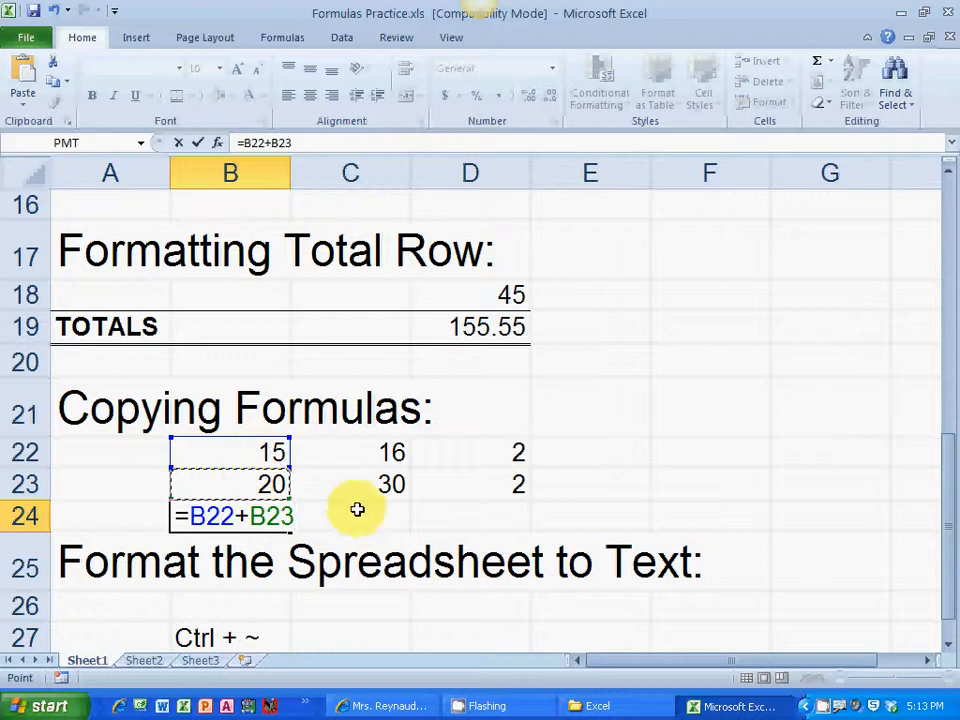
key(Tab)
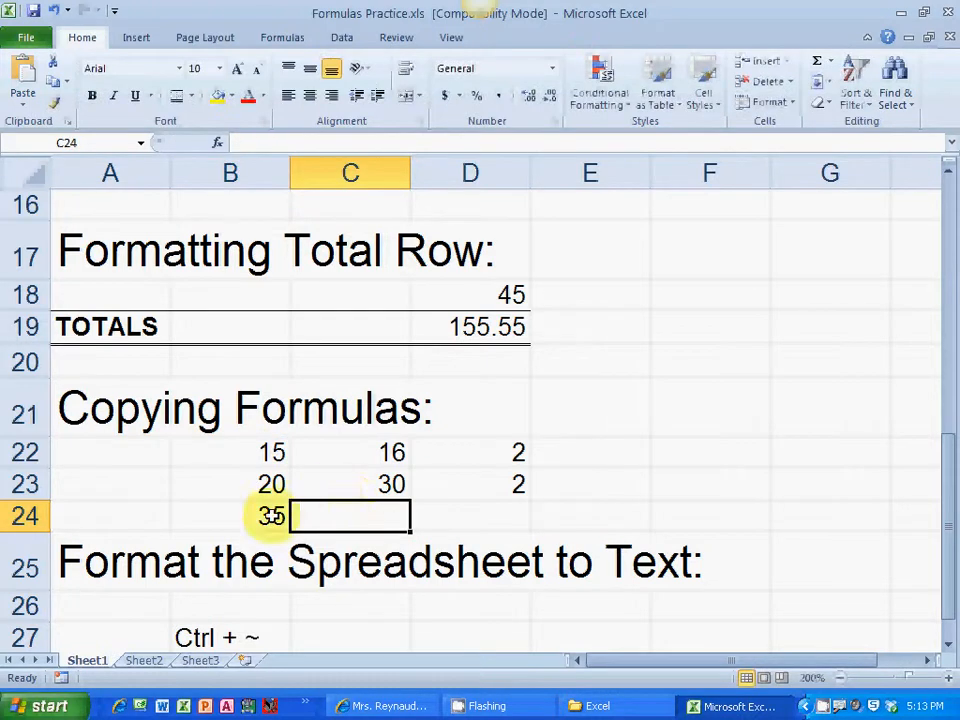
click(258, 516)
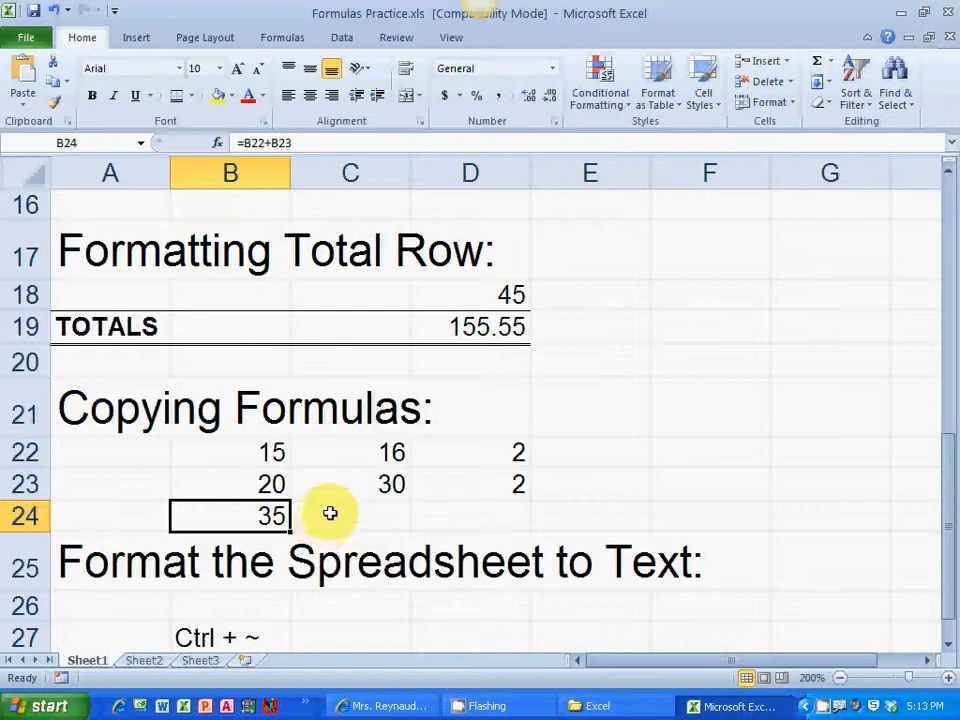
Copy the formula in B24 across to C24:D24 with the fill handle, and undo the copy
scroll(349, 520, down, 1)
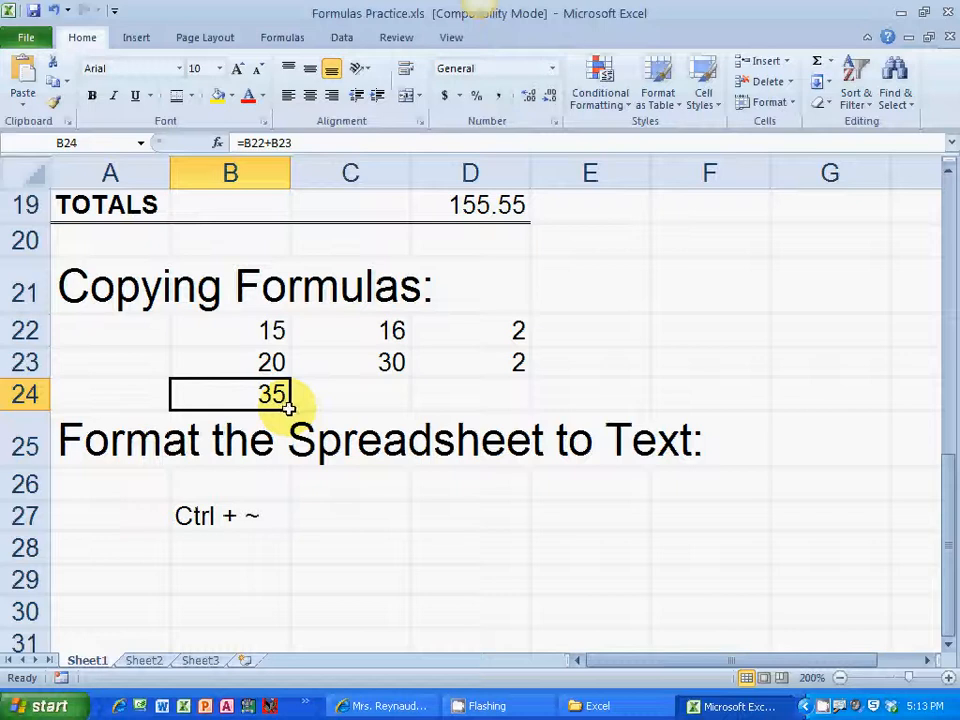
drag(288, 405, 529, 407)
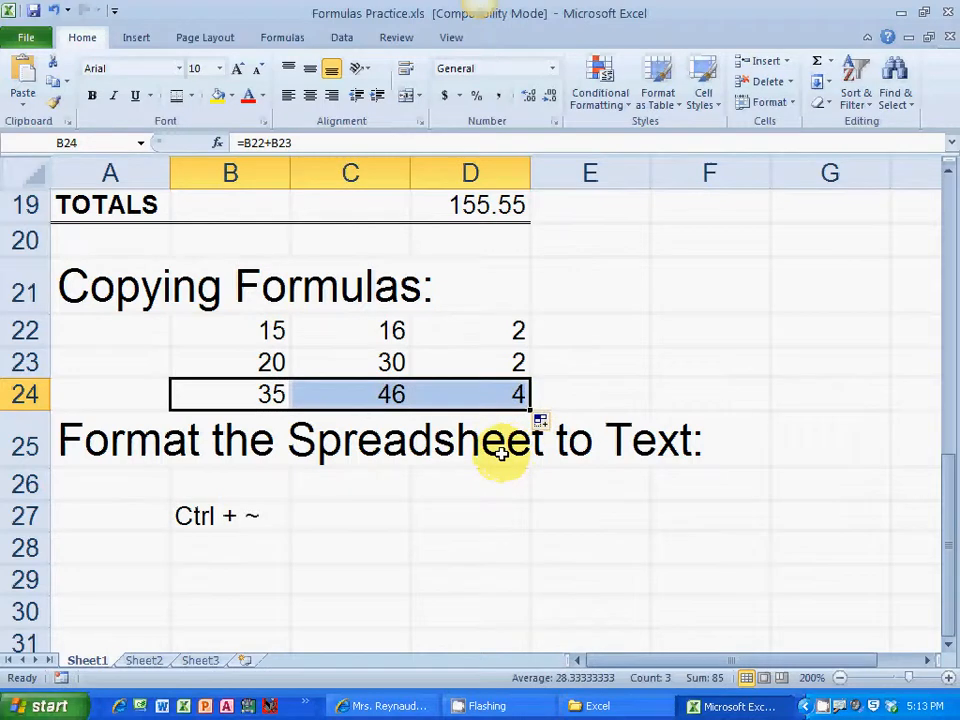
key(ctrl+z)
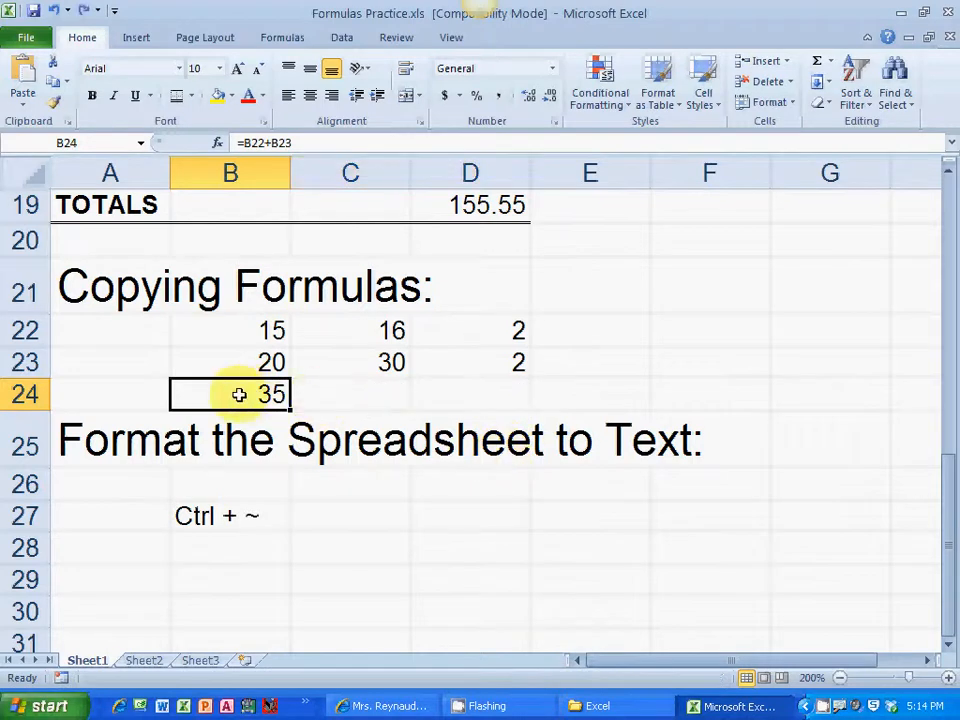
Copy the formula in B24 across B24:D24 with the Fill Right command
drag(272, 392, 480, 392)
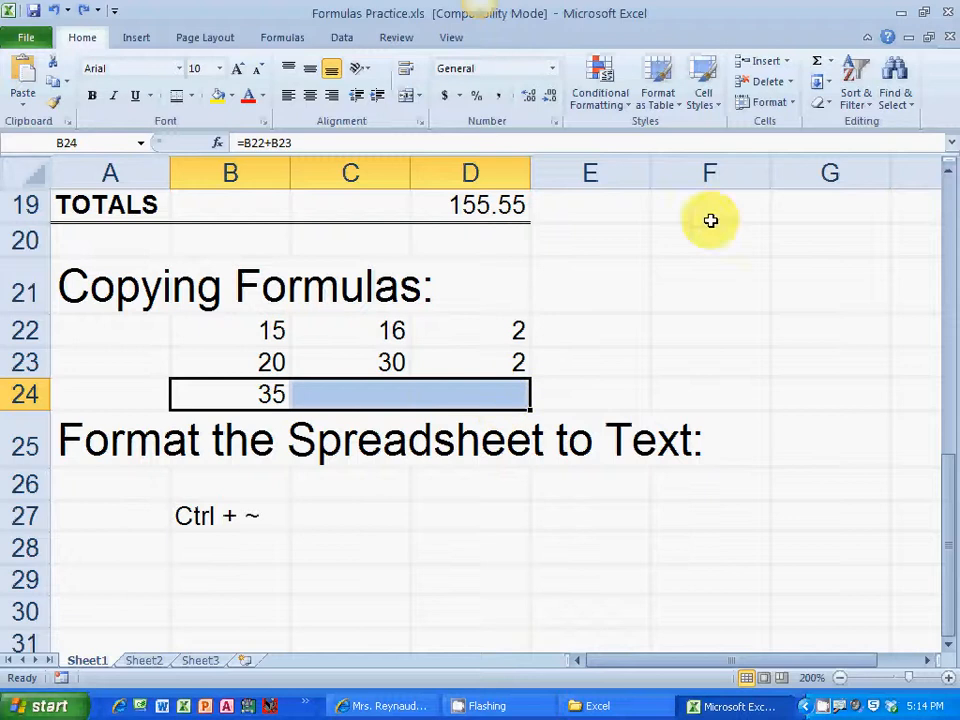
click(829, 84)
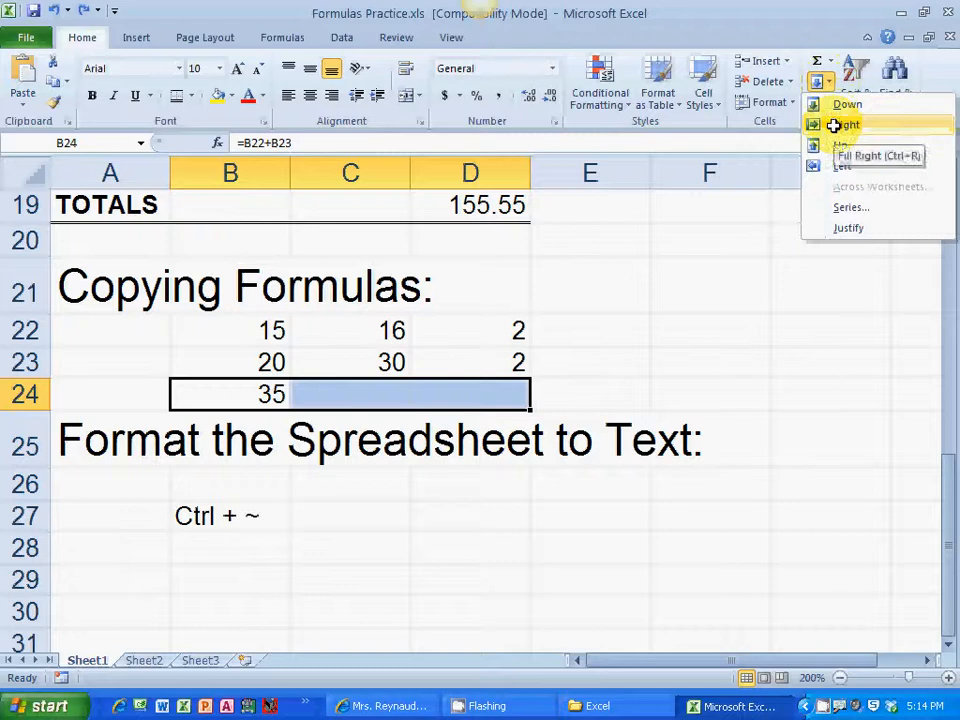
click(834, 125)
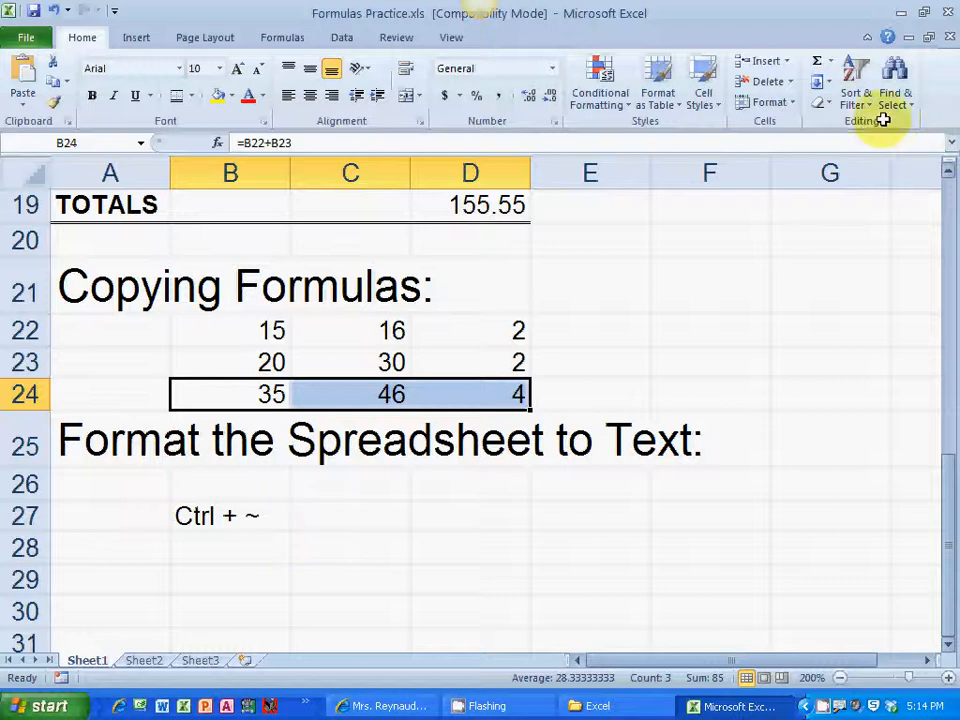
Switch the sheet to formula view to examine the copied formulas in row 24, and return to showing values
click(308, 523)
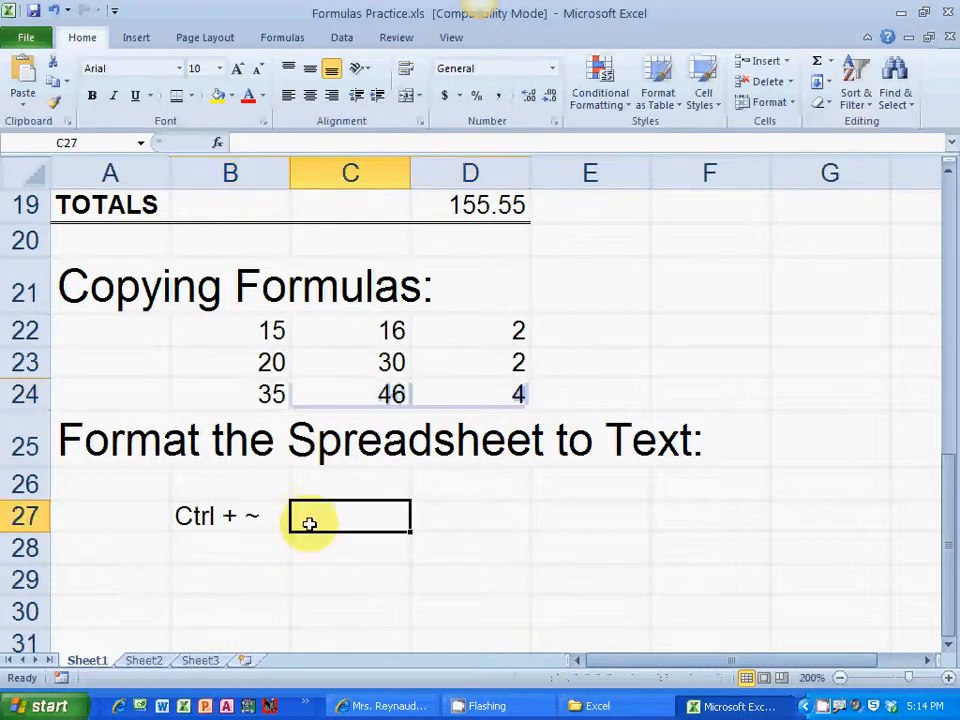
click(253, 523)
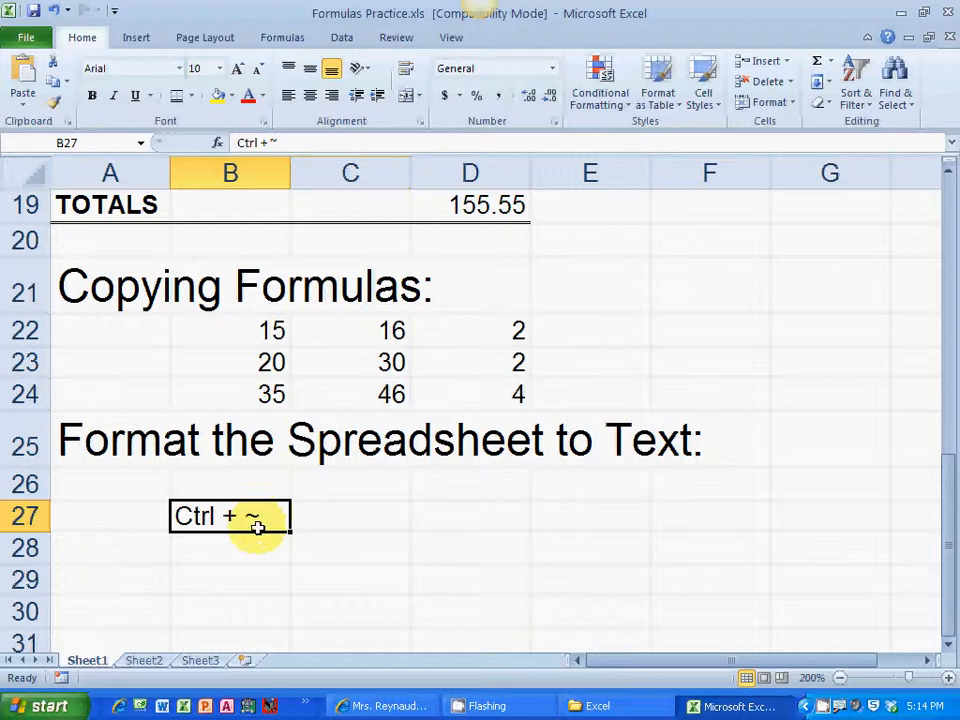
click(307, 521)
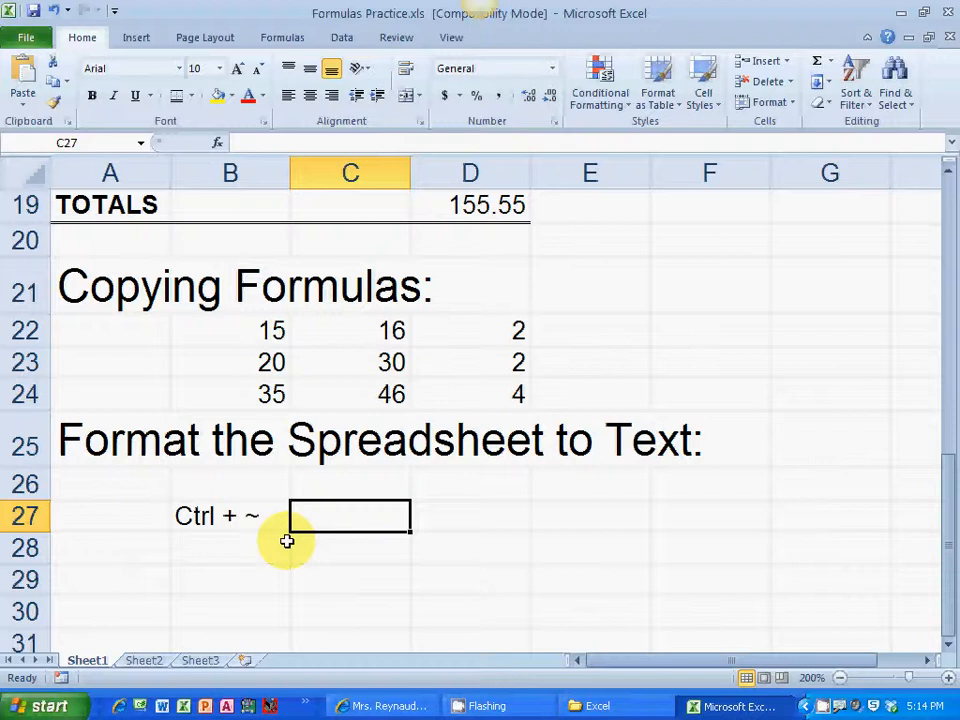
key(ctrl+grave)
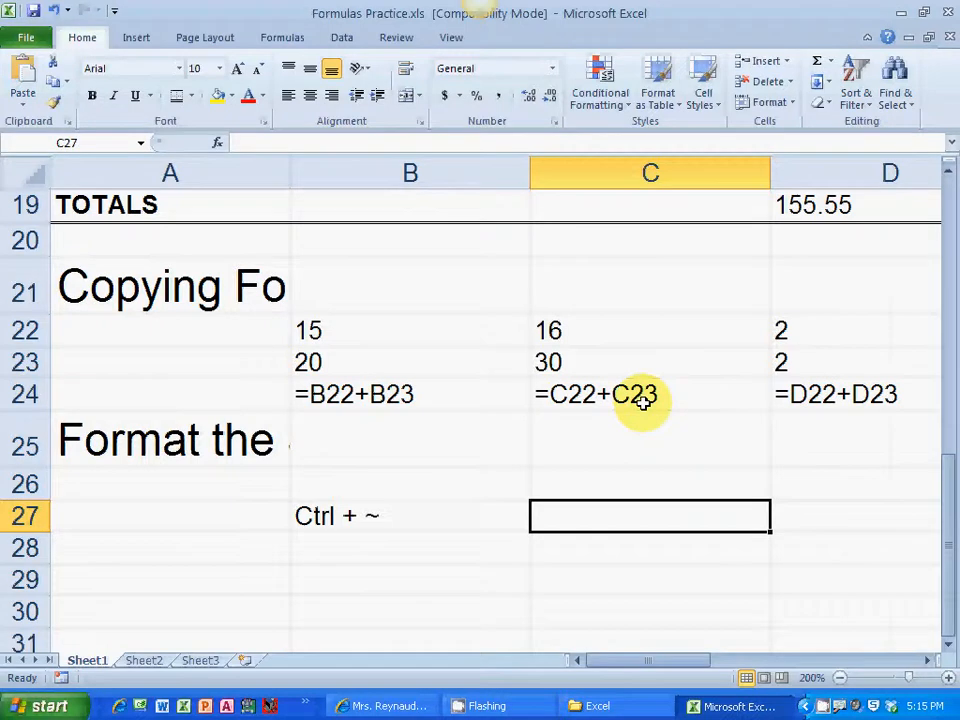
key(ctrl+grave)
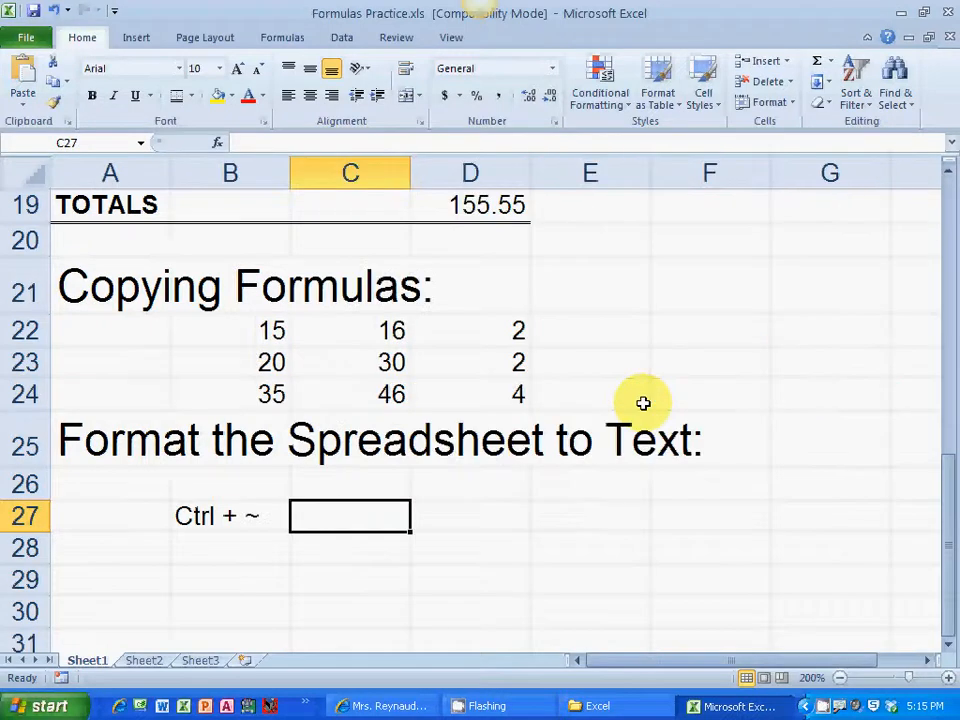